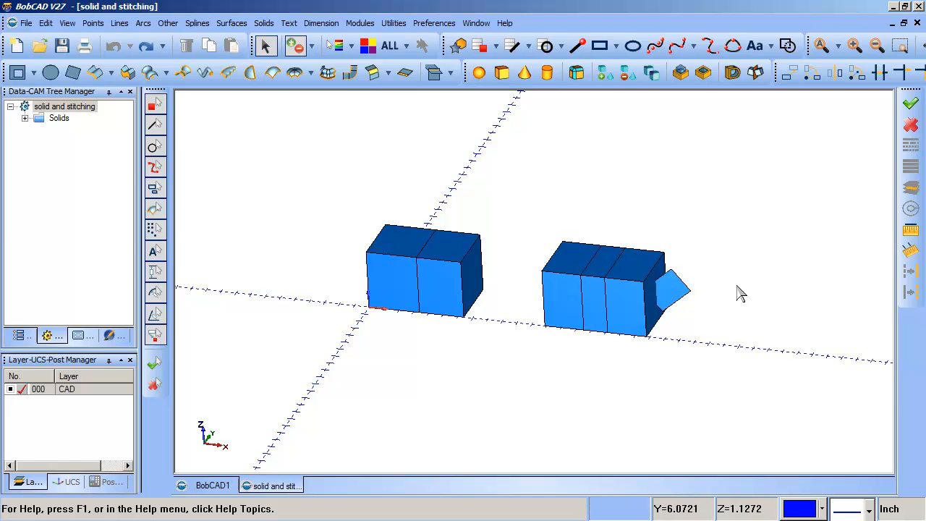
Hide the top surface of the box at the origin and look at its interior.
middle_click_drag(738, 292, 701, 331)
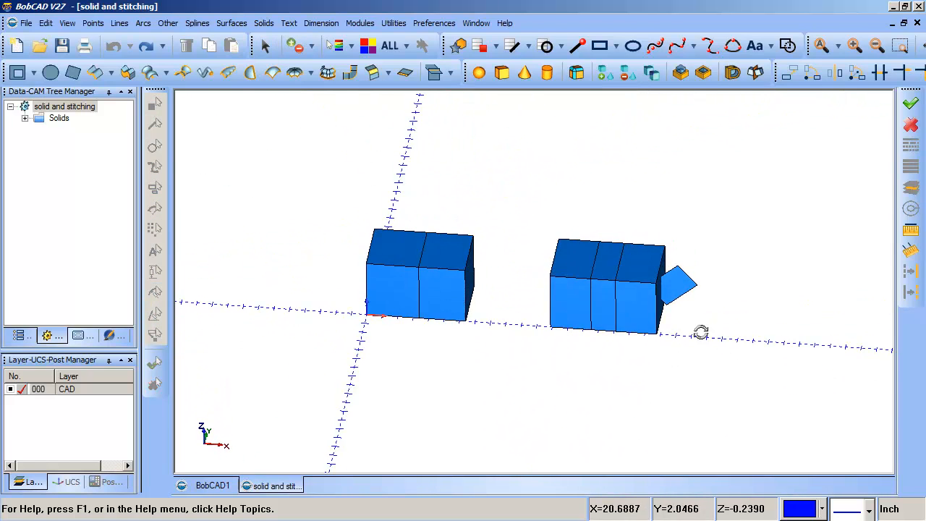
left_click_drag(285, 165, 542, 370)
middle_click_drag(542, 369, 518, 360)
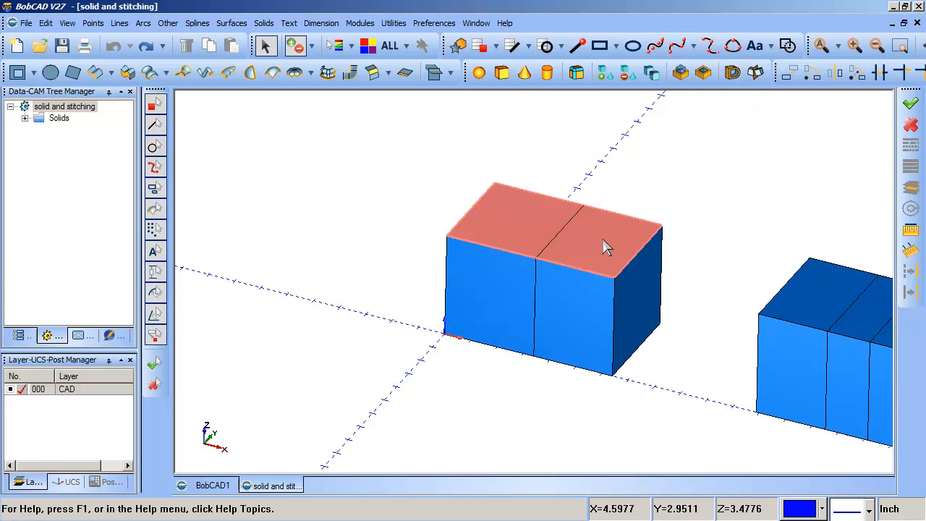
left_click(66, 24)
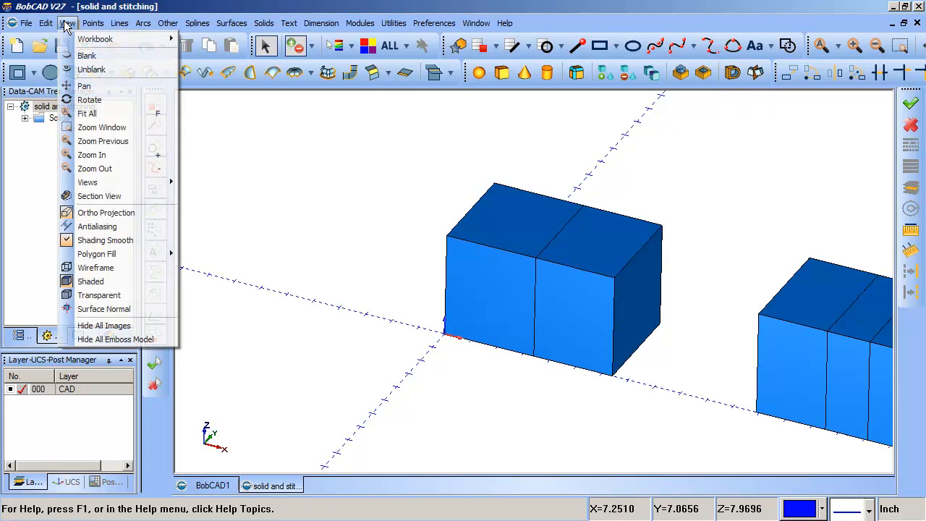
left_click(87, 55)
left_click(523, 238)
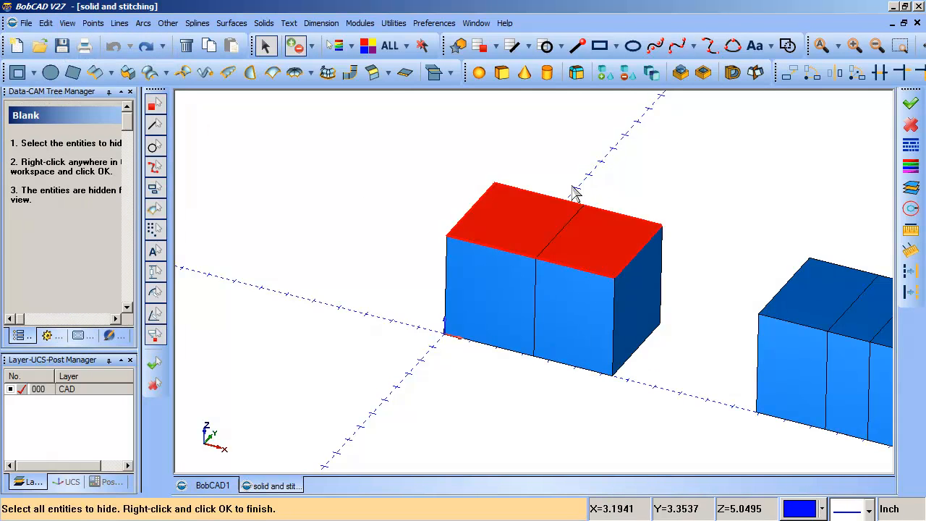
key("space")
middle_click_drag(636, 186, 580, 267)
left_click(569, 293)
left_click(583, 275)
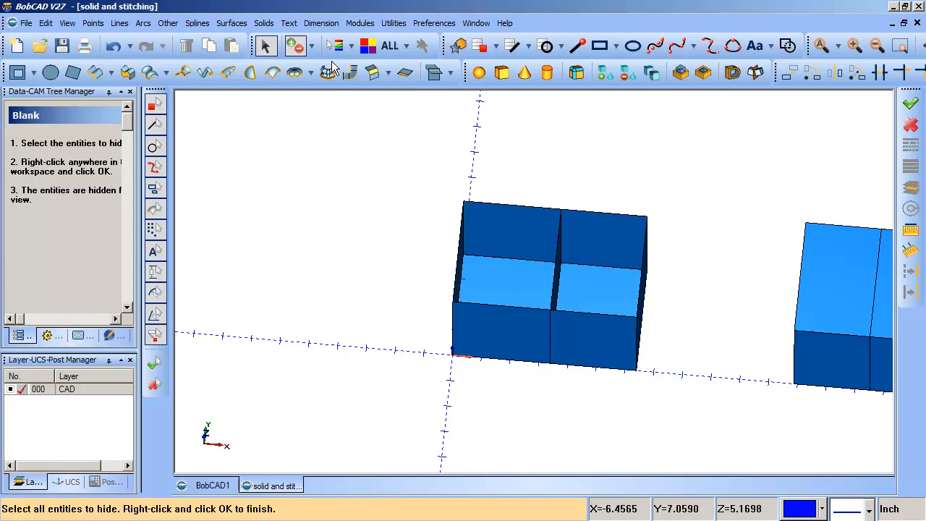
Undo the hiding of the top surface on the box at the origin.
key("Escape")
left_click(114, 50)
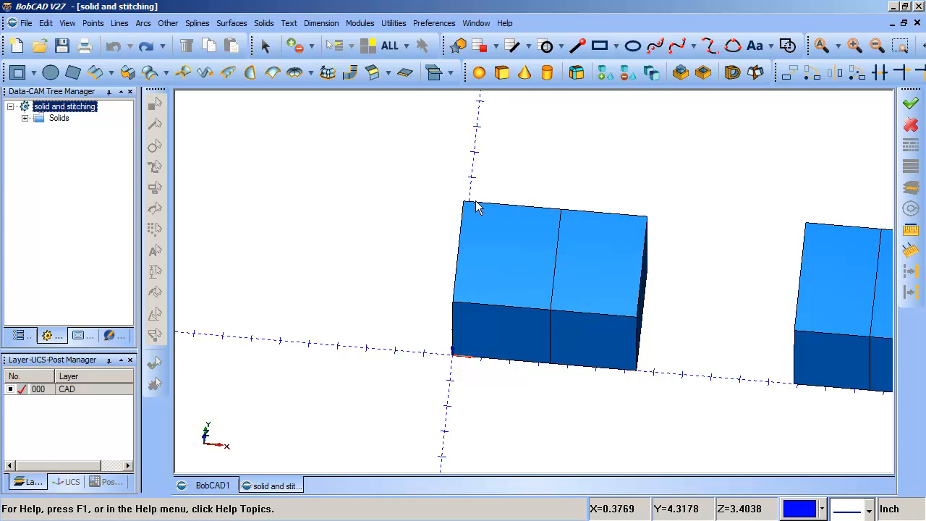
middle_click_drag(619, 330, 726, 282)
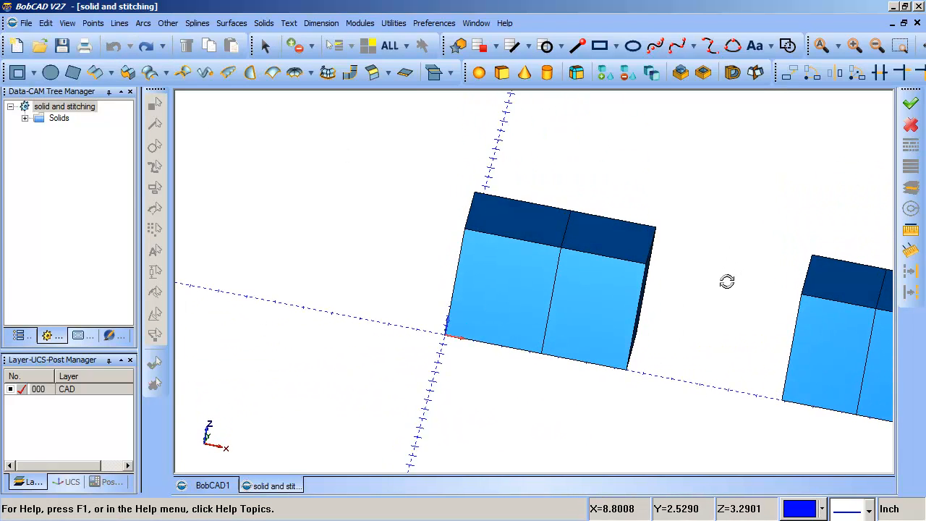
Stitch all surfaces of the box at the origin into a solid.
left_click(393, 23)
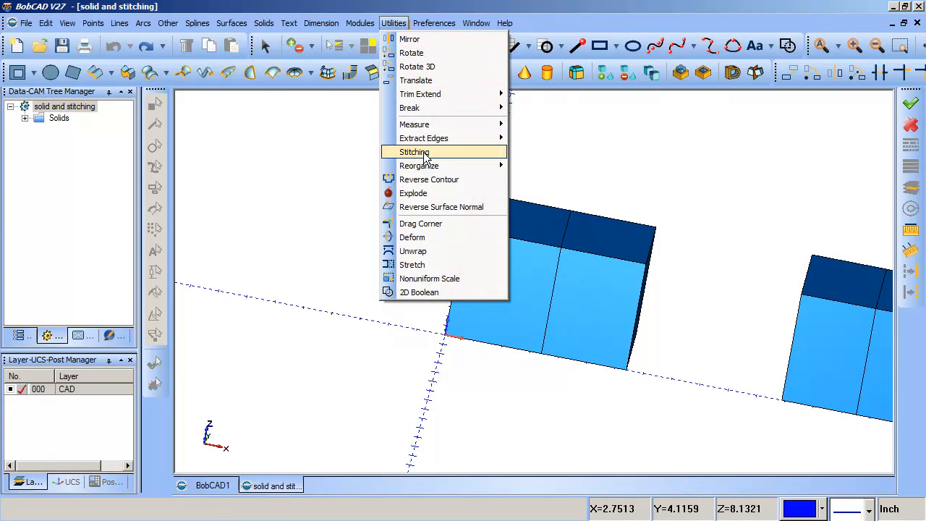
mouse_move(426, 156)
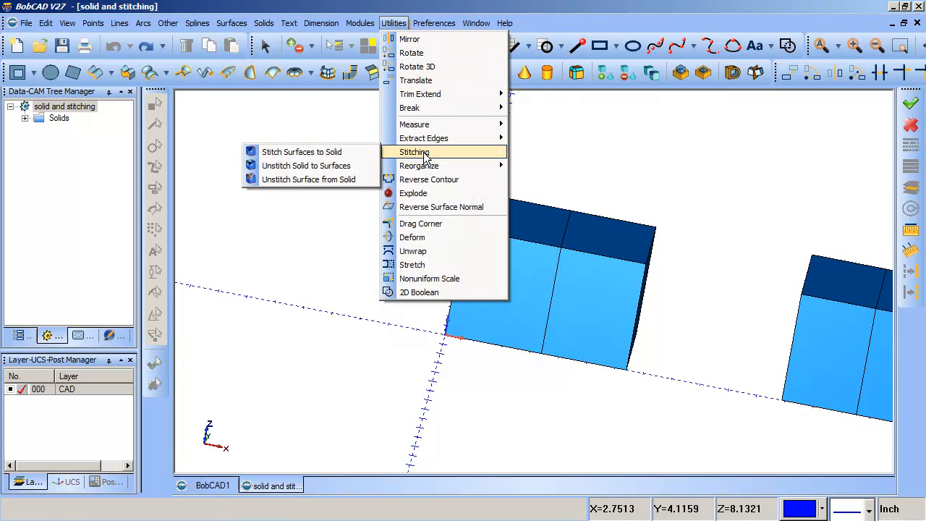
left_click(355, 152)
left_click_drag(678, 167, 373, 416)
right_click(474, 308)
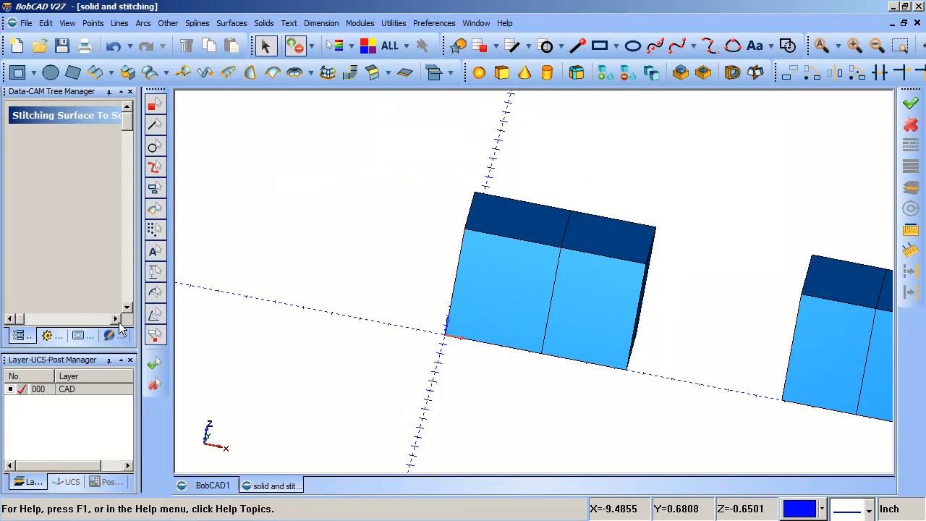
middle_click_drag(681, 246, 385, 105)
left_click(509, 255)
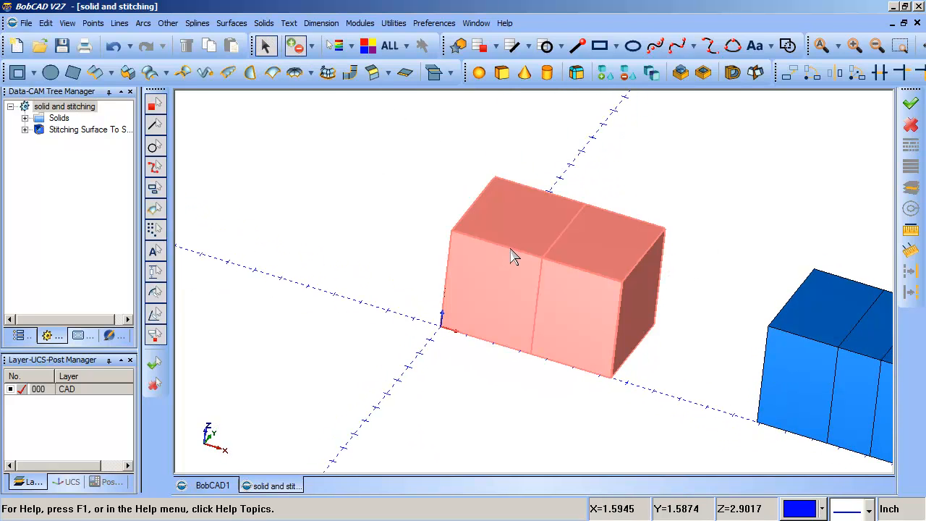
Create a solid sphere of radius 1.0000 inch centred at the origin, beside the stitched box.
middle_click_drag(512, 257, 603, 248)
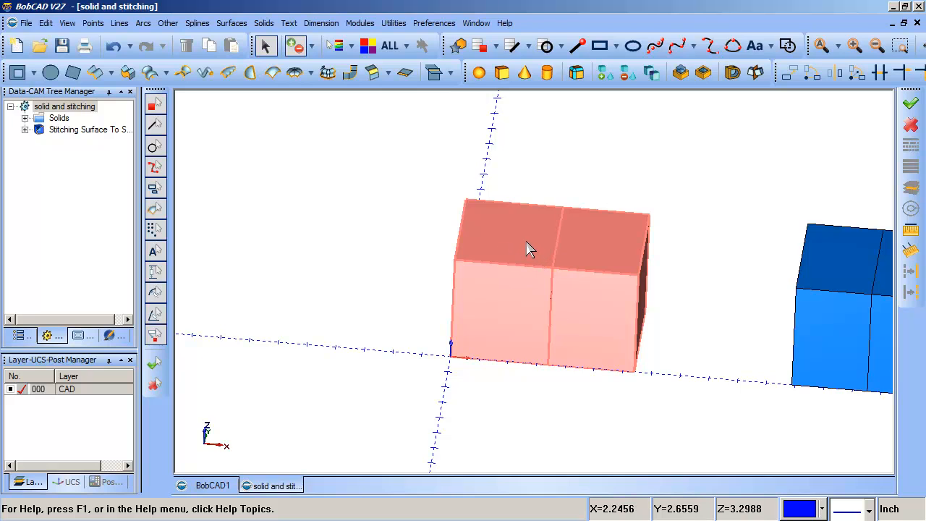
mouse_move(528, 247)
middle_mouse_down()
mouse_move(570, 252)
mouse_move(524, 230)
middle_mouse_up()
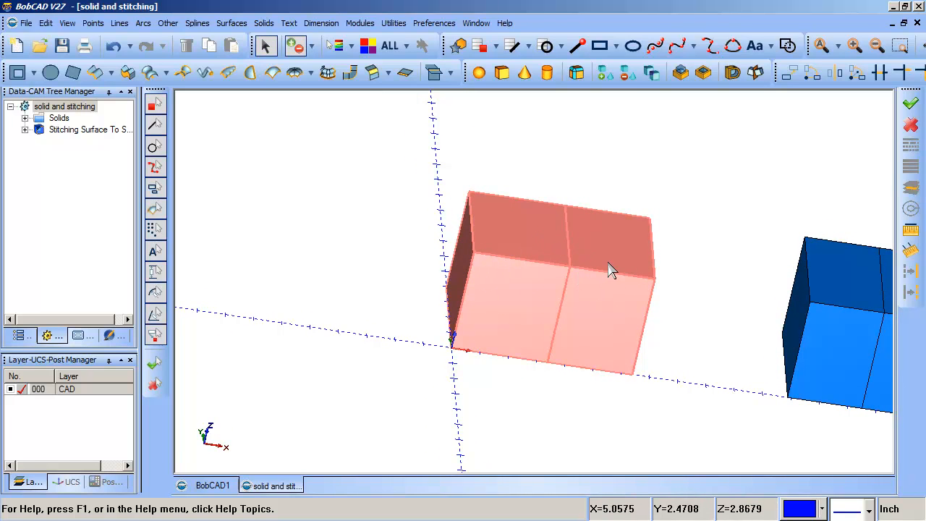
middle_click_drag(629, 287, 638, 174)
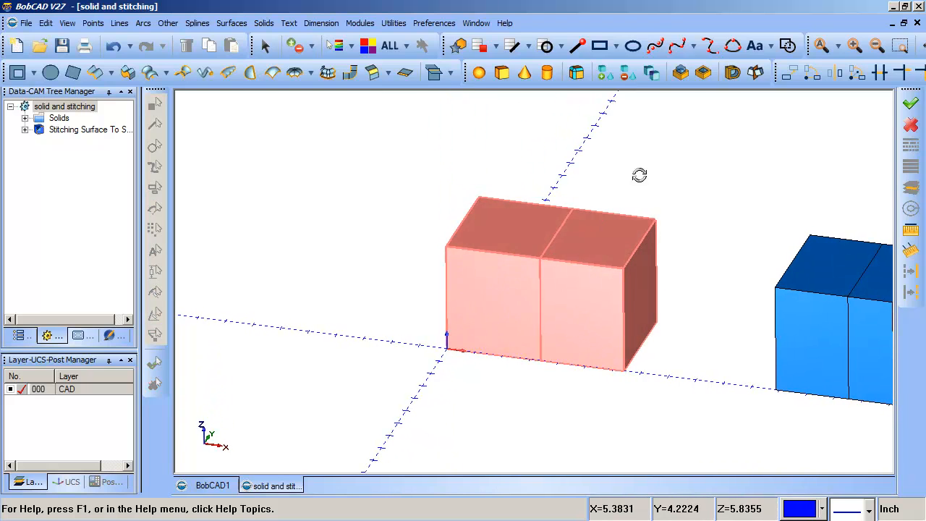
left_click(479, 73)
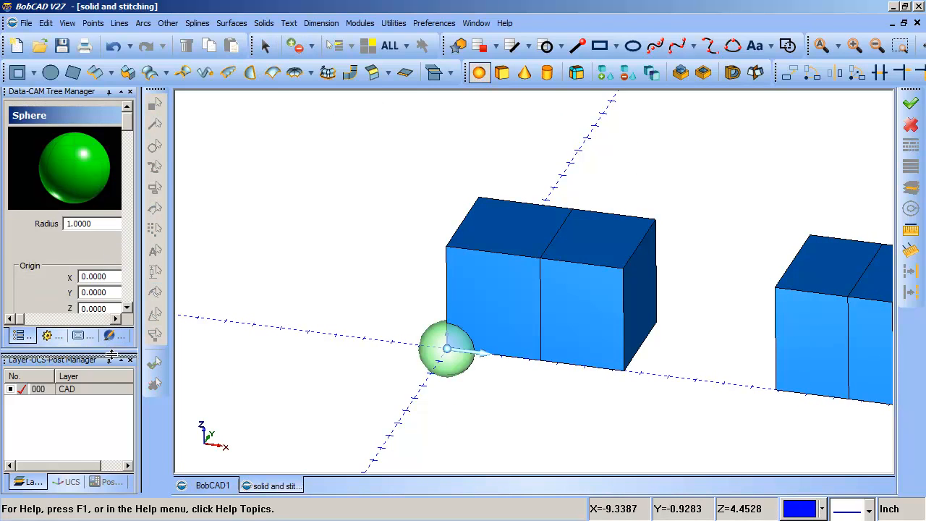
left_click_drag(114, 351, 113, 405)
left_click(60, 330)
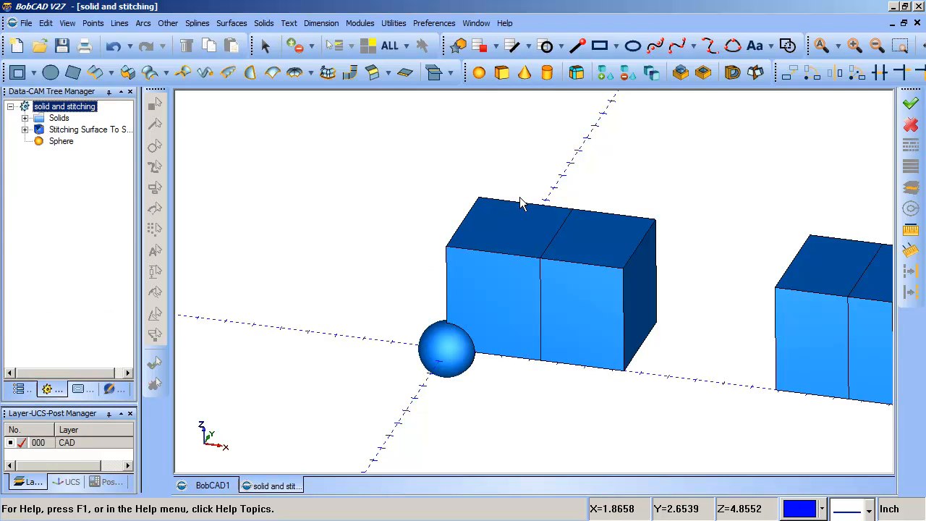
Try to subtract the sphere at the origin from the stitched box with a solid Boolean.
left_click(629, 73)
left_click(509, 289)
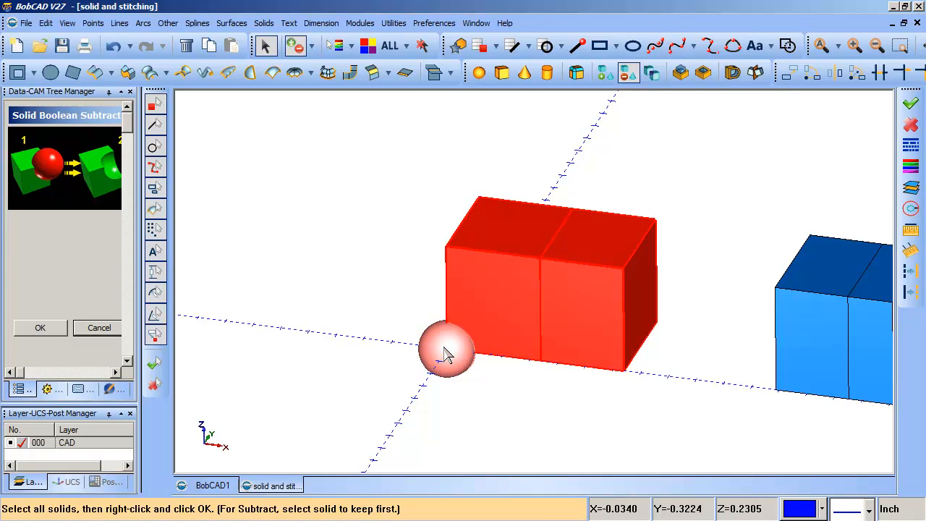
left_click(442, 347)
right_click(400, 208)
middle_click_drag(463, 228, 566, 285)
left_click(94, 328)
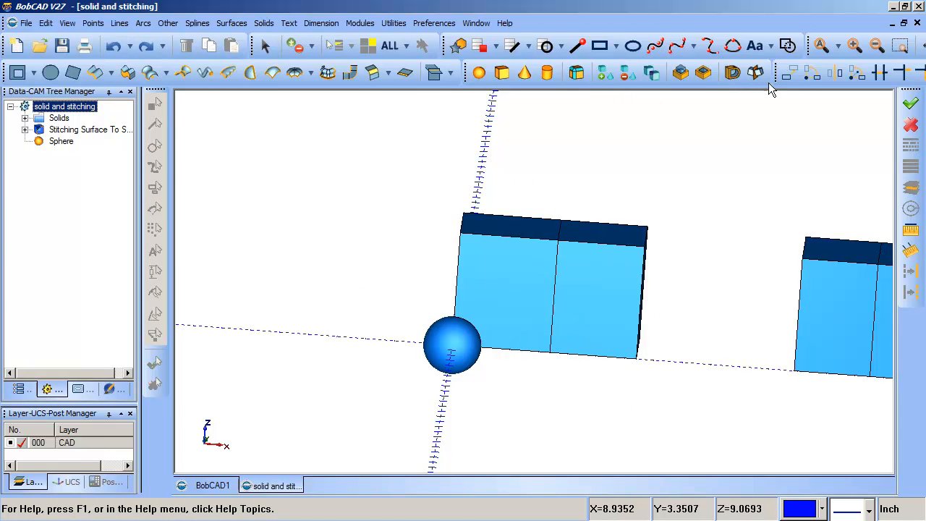
Translate the sphere by 3.3444 in X, keeping Y and Z at 0.0000.
left_click(790, 72)
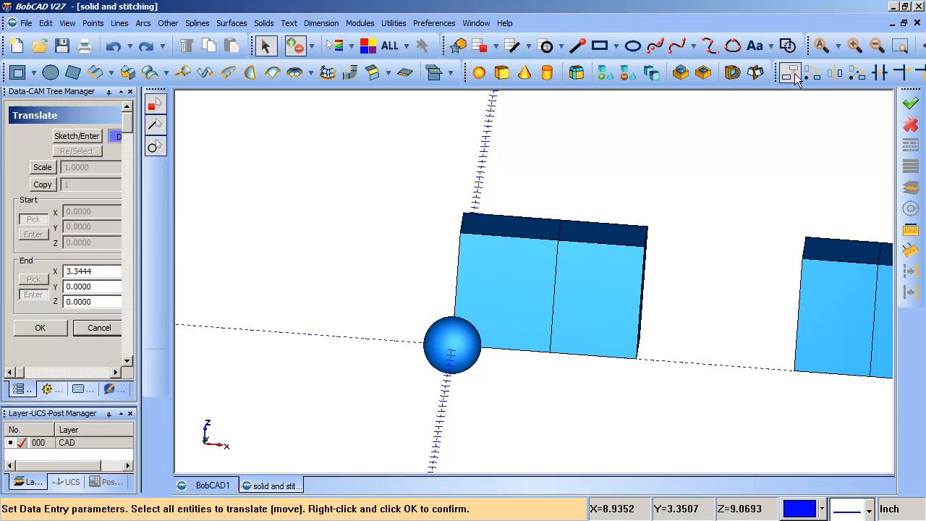
left_click(445, 348)
right_click(484, 371)
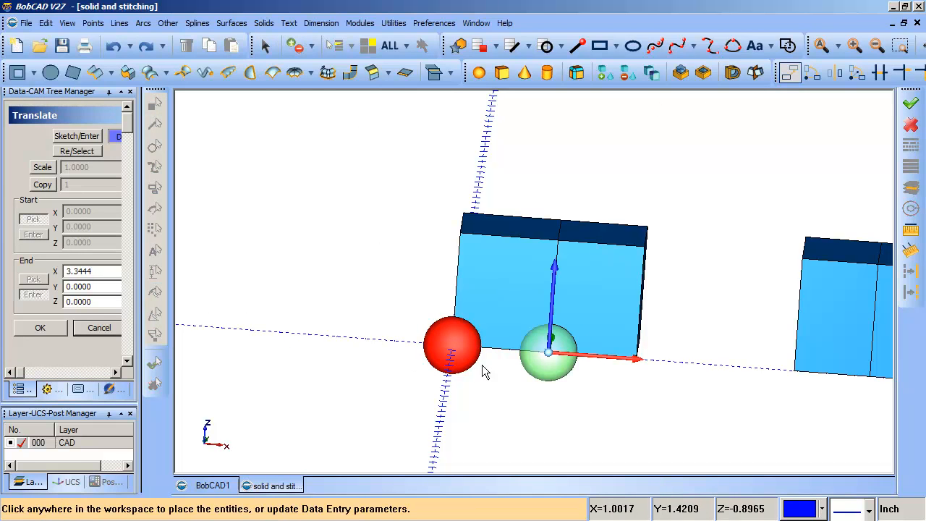
left_click(58, 328)
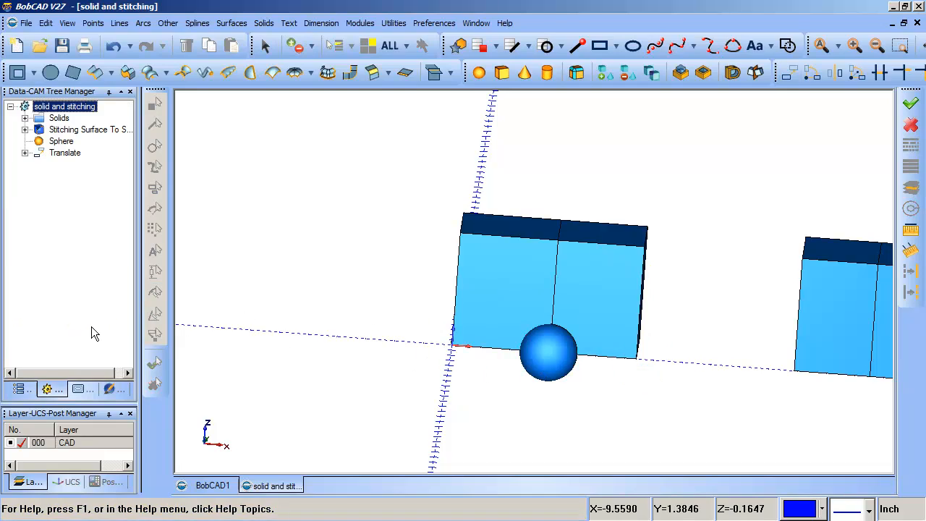
Subtract the moved sphere from the stitched box with a solid Boolean and inspect the cut where the dividing wall meets it.
middle_click_drag(627, 328, 550, 325)
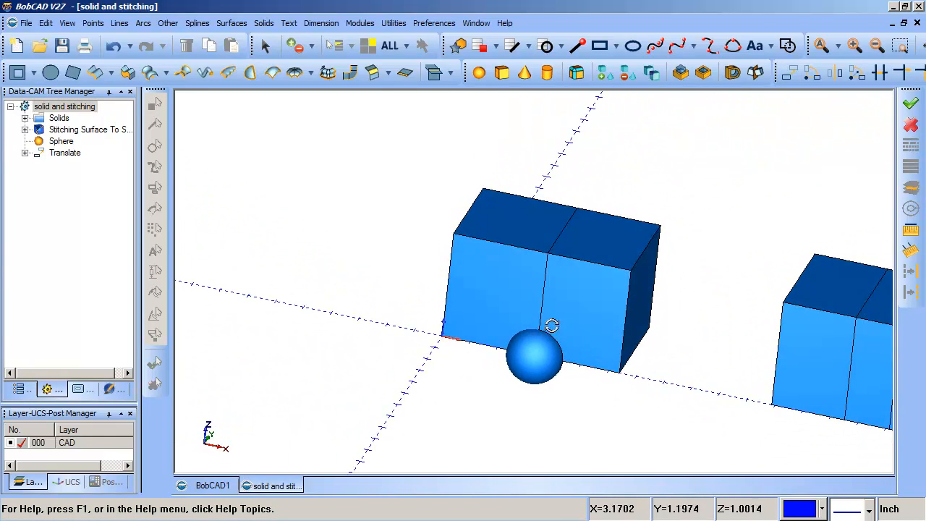
left_click(627, 73)
left_click(534, 258)
left_click(535, 356)
right_click(675, 258)
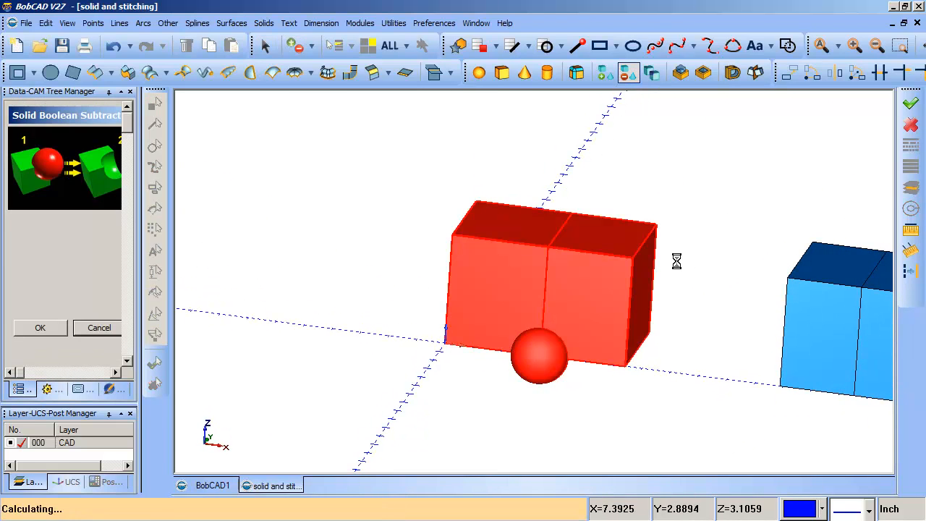
middle_click_drag(652, 310, 619, 347)
right_click_drag(552, 296, 650, 393)
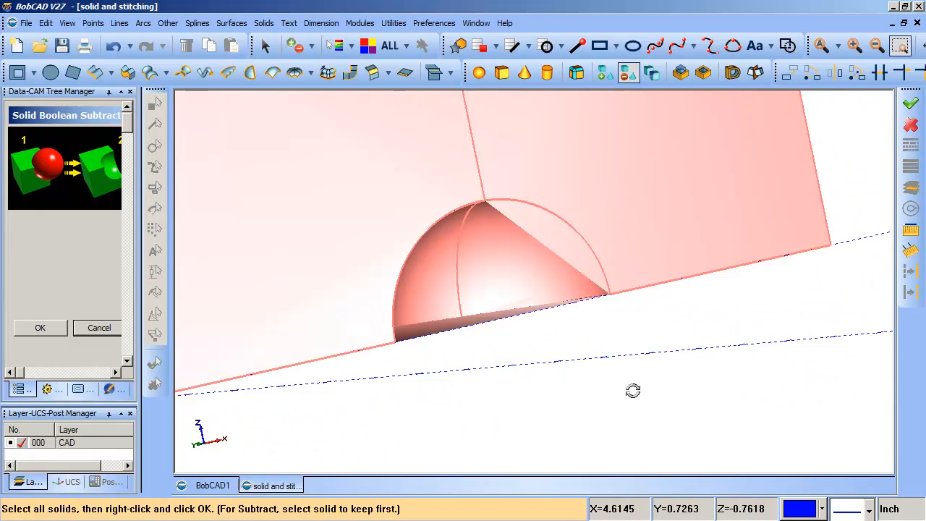
middle_click_drag(633, 391, 503, 399)
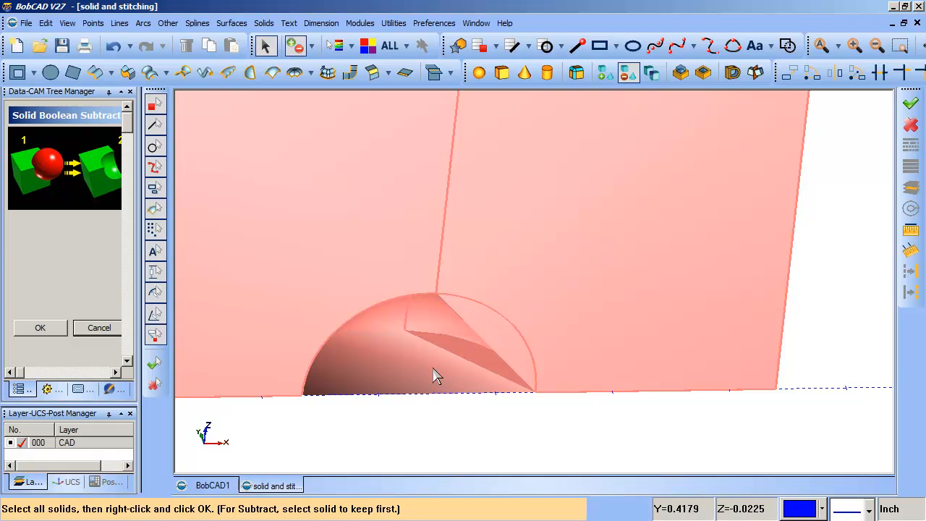
middle_click_drag(546, 372, 411, 251)
left_click(113, 330)
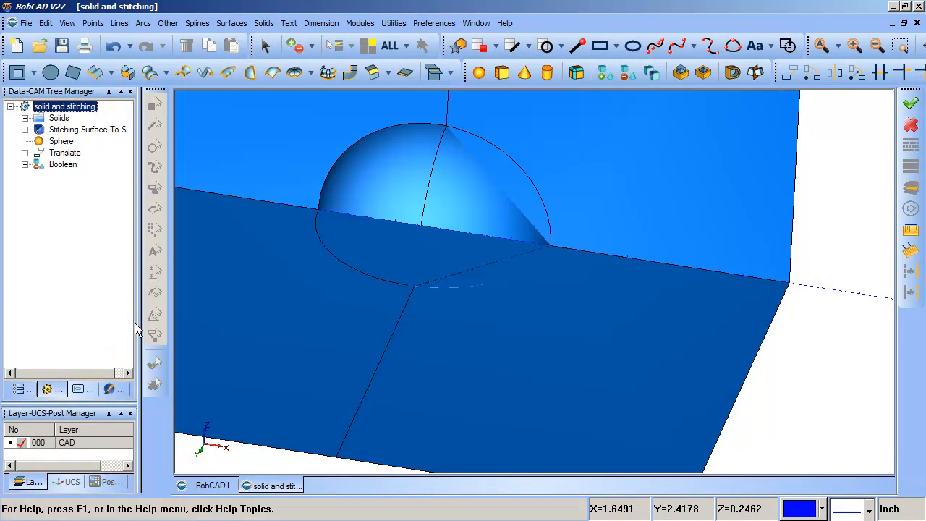
Undo the Boolean subtraction and the sphere's translation.
middle_click_drag(522, 287, 368, 311)
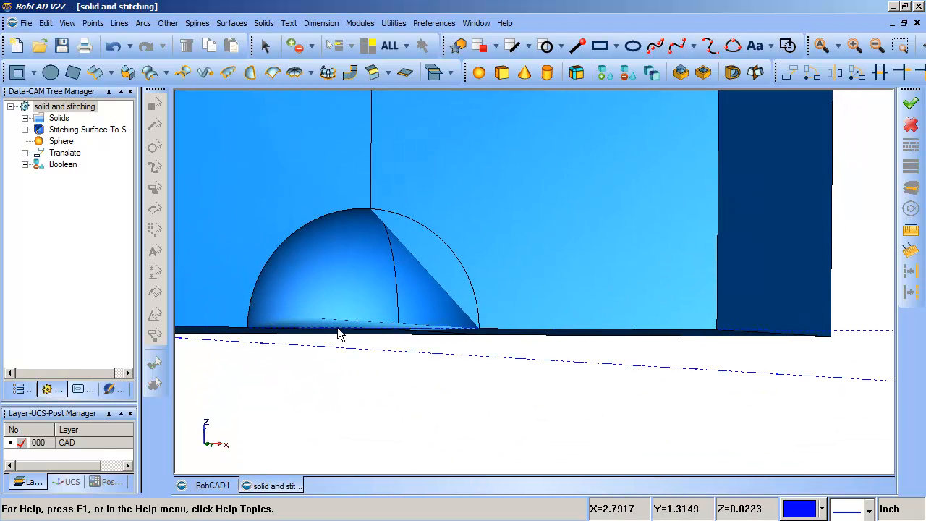
scroll(339, 333, "down", 5)
middle_click_drag(449, 324, 354, 314)
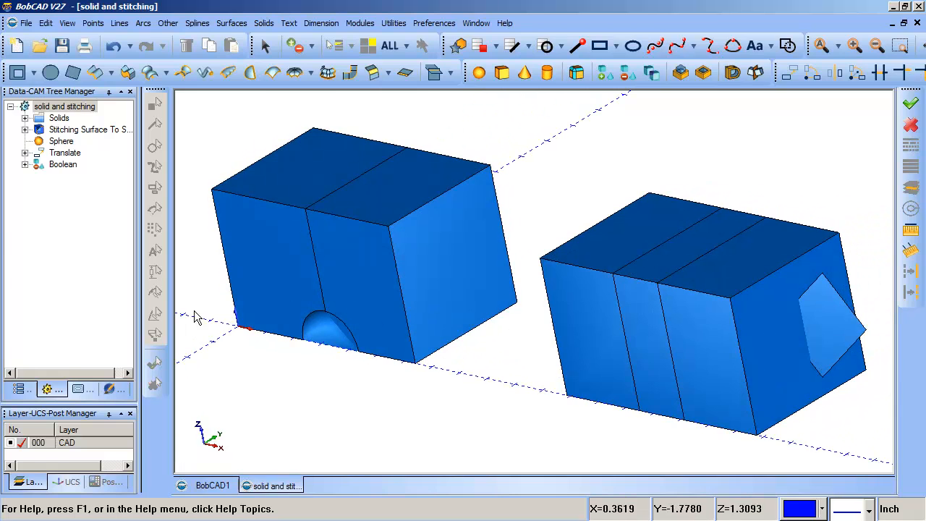
left_click(114, 48)
left_click(115, 47)
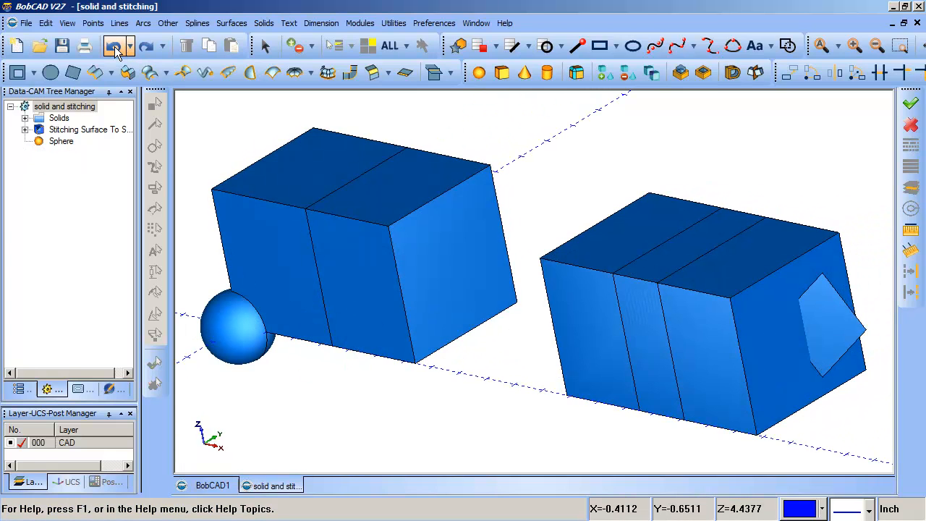
Join the two adjoining solids of the second box along the X axis with a solid Boolean Add.
middle_click_drag(320, 228, 329, 249)
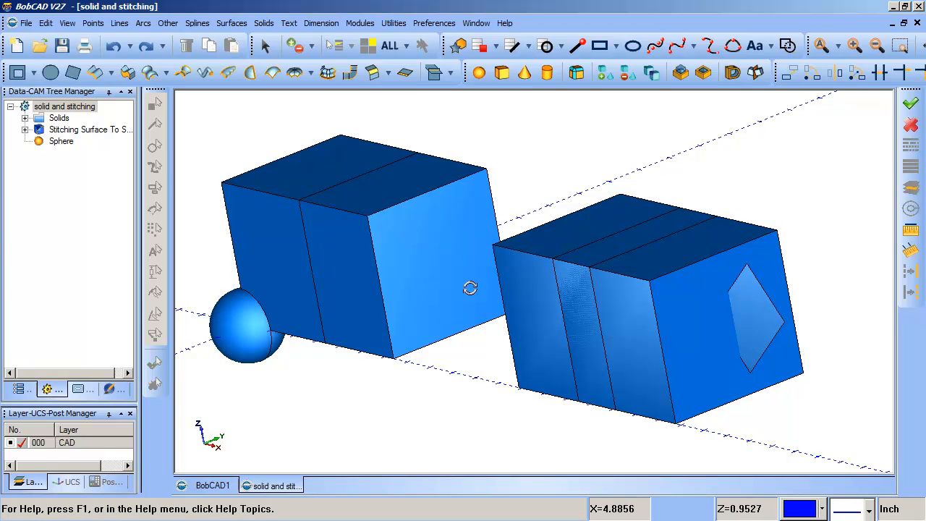
mouse_move(597, 270)
middle_mouse_down()
mouse_move(605, 289)
mouse_move(601, 277)
middle_mouse_up()
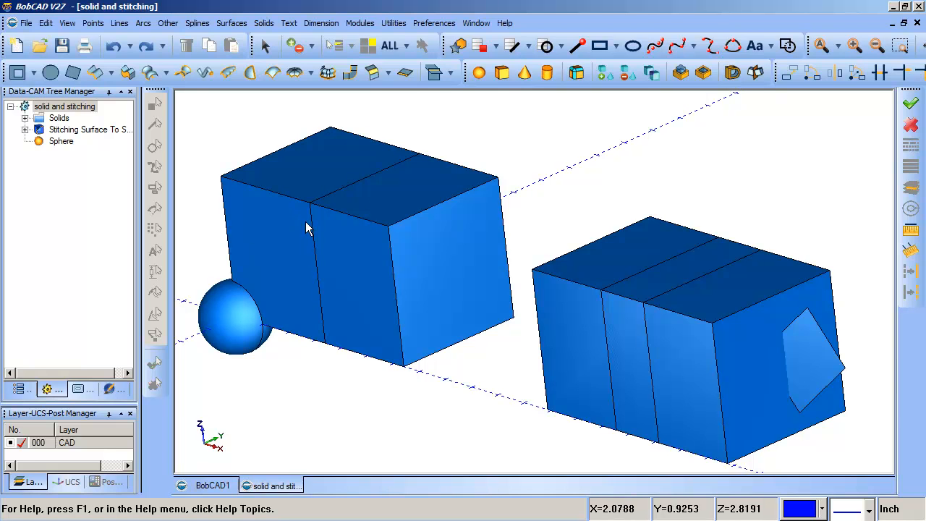
middle_click_drag(423, 250, 542, 219)
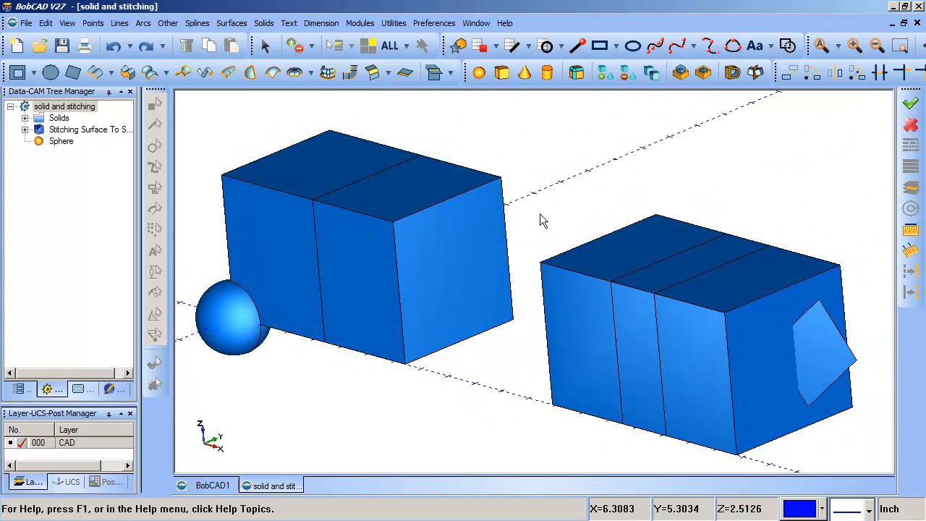
left_click(265, 48)
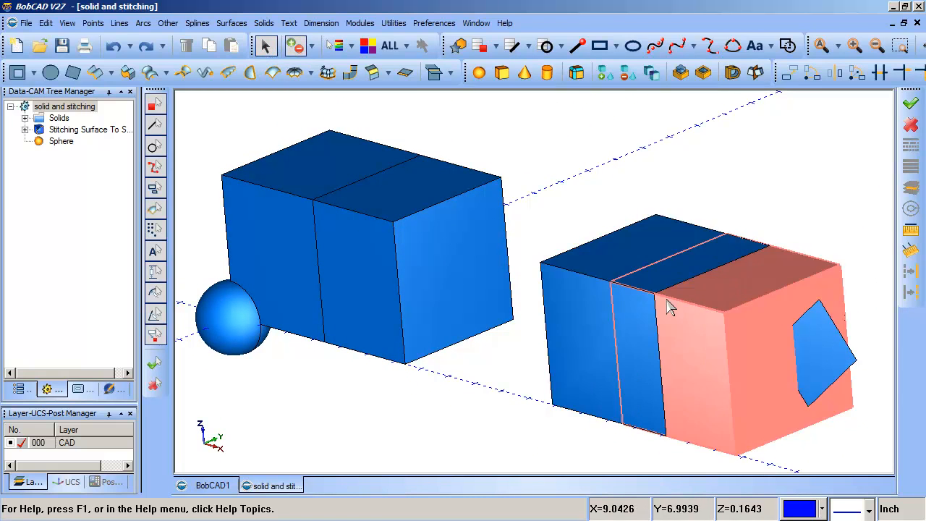
left_click(605, 72)
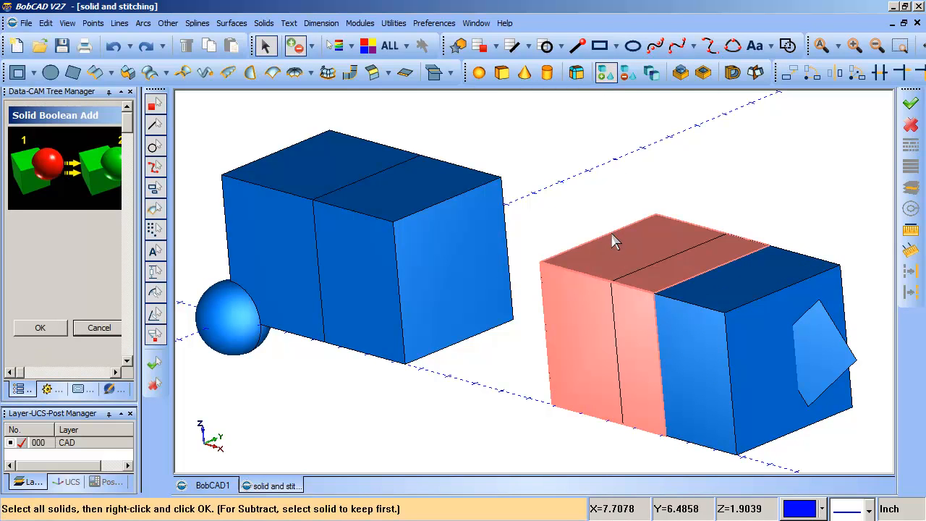
left_click(696, 275)
left_click(725, 298)
right_click(803, 196)
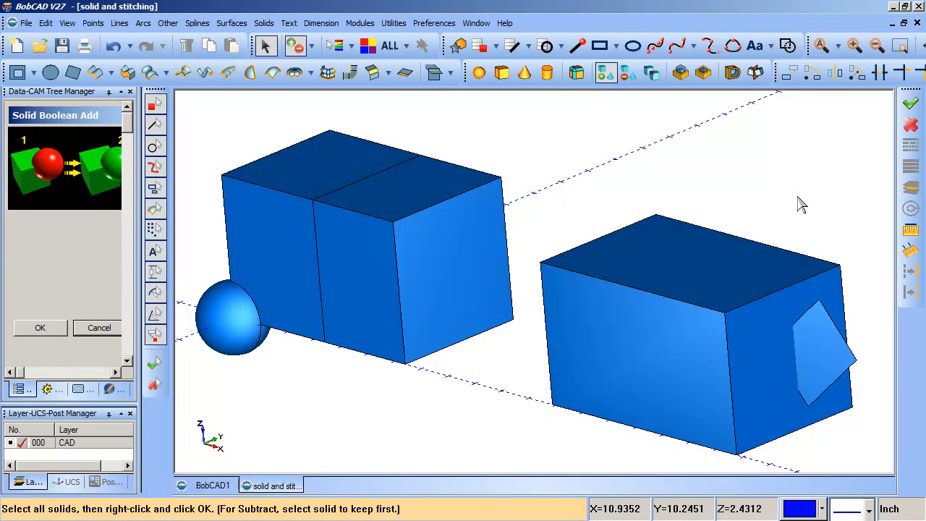
Close the Boolean Add command and examine the joined second box and the surface at its end from several angles.
middle_click_drag(700, 304, 740, 309)
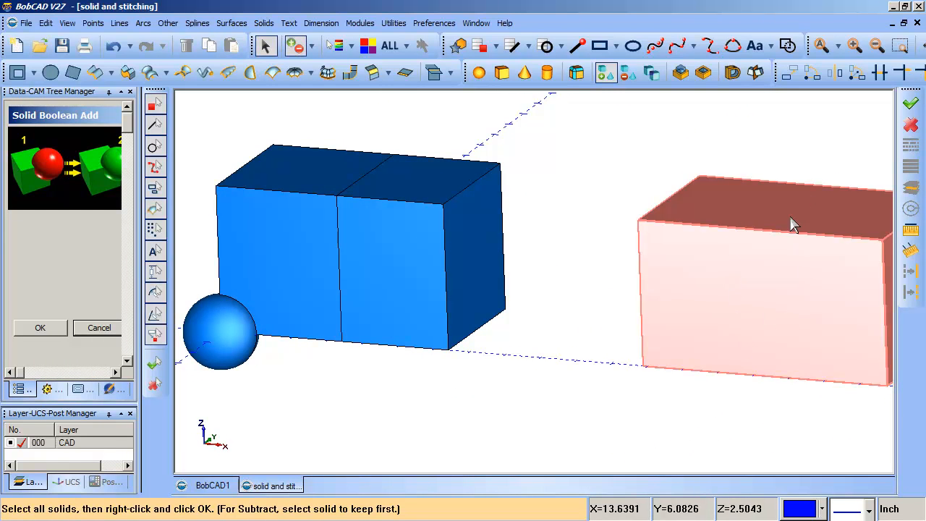
middle_click_drag(791, 287, 688, 302)
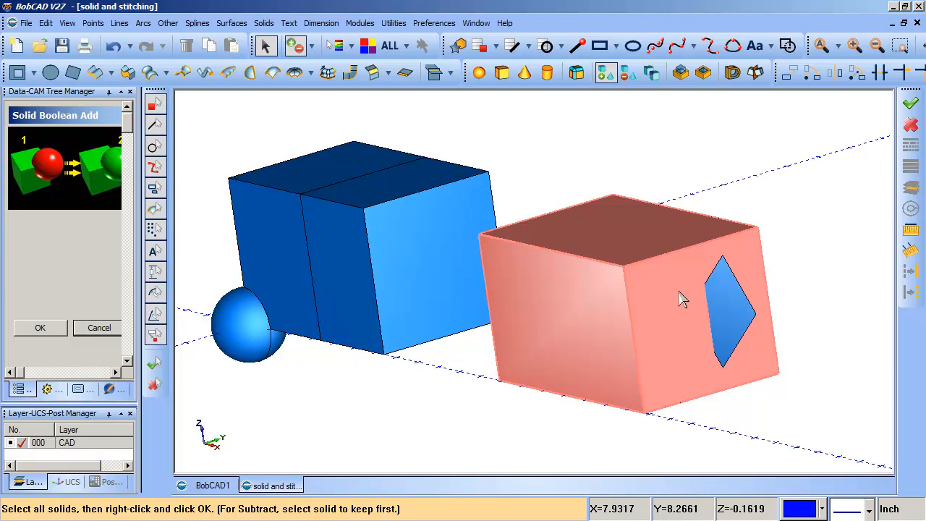
left_click(99, 329)
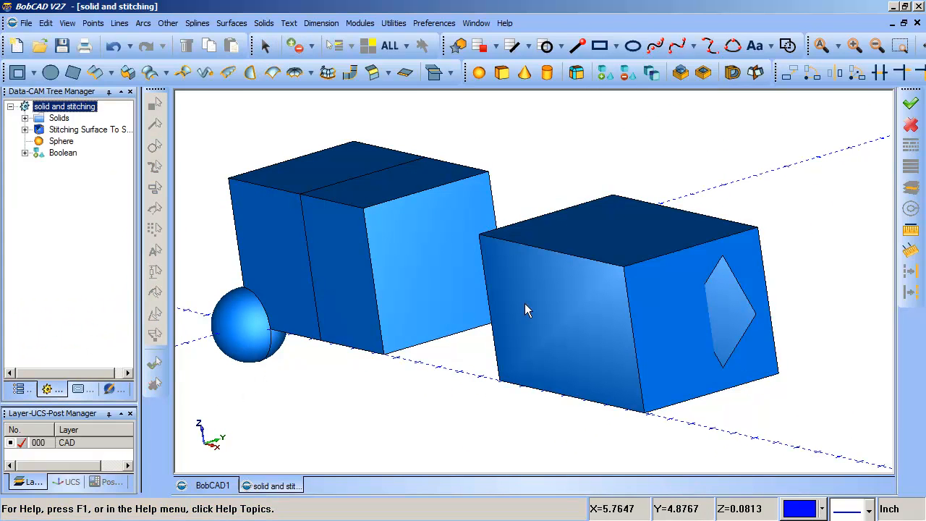
middle_click_drag(524, 303, 554, 311)
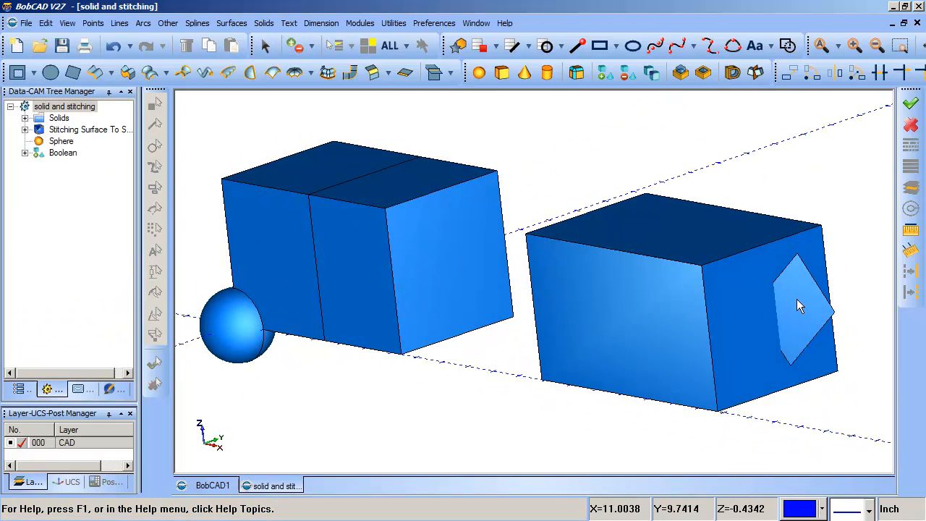
middle_click_drag(797, 300, 769, 316)
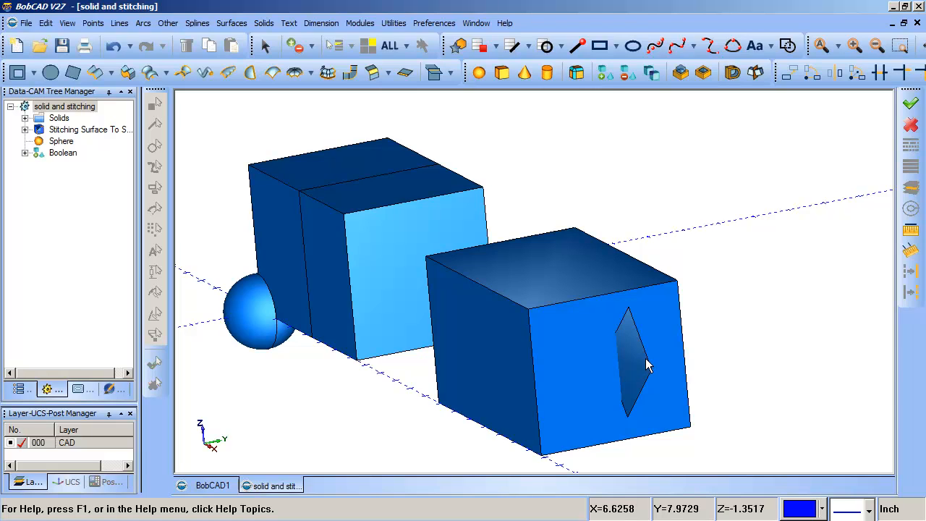
middle_click_drag(641, 348, 631, 364)
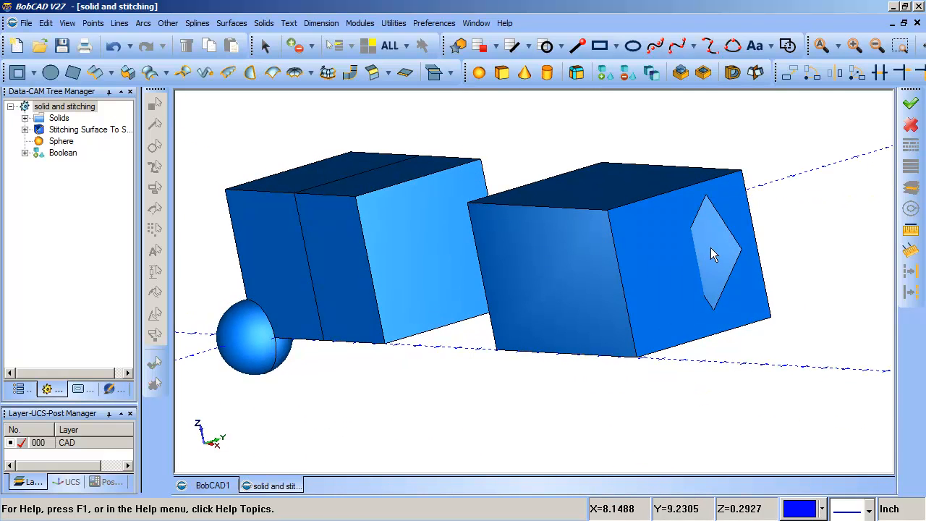
middle_click_drag(714, 249, 675, 263)
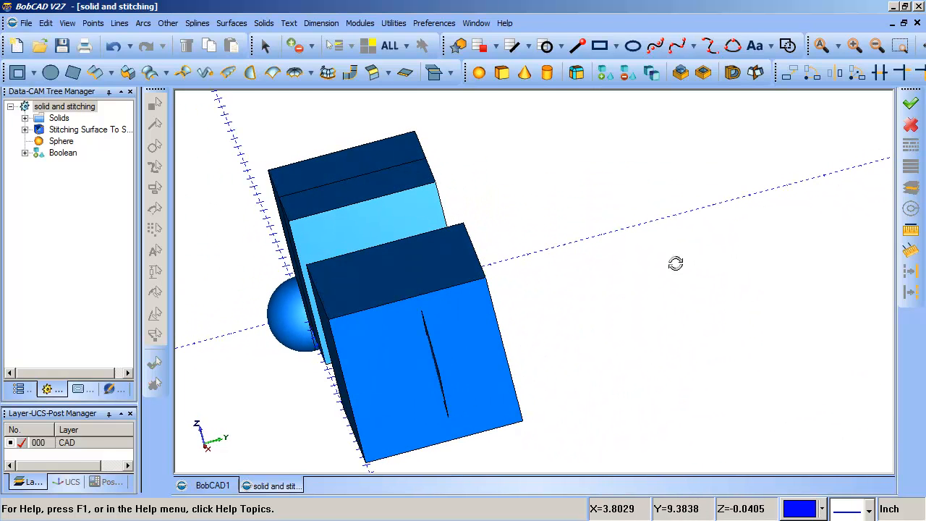
middle_click_drag(429, 345, 478, 338)
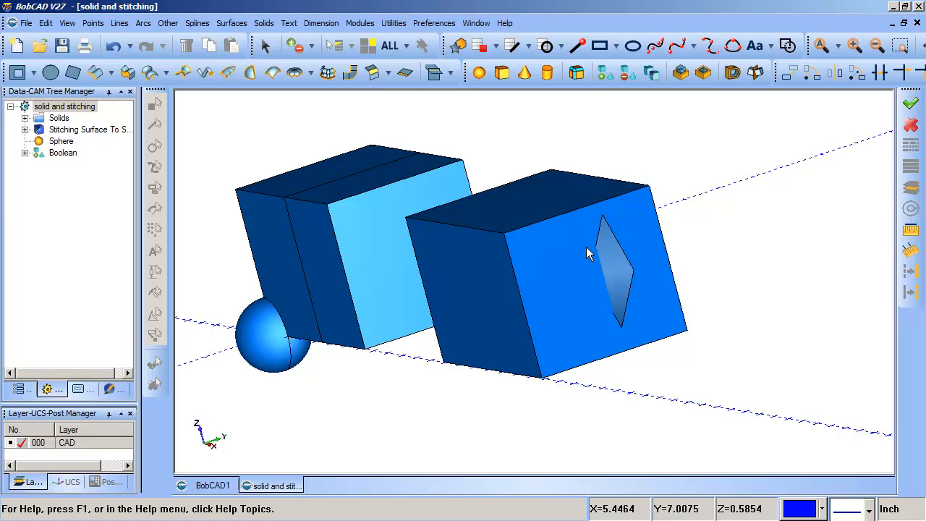
middle_click_drag(595, 243, 652, 263)
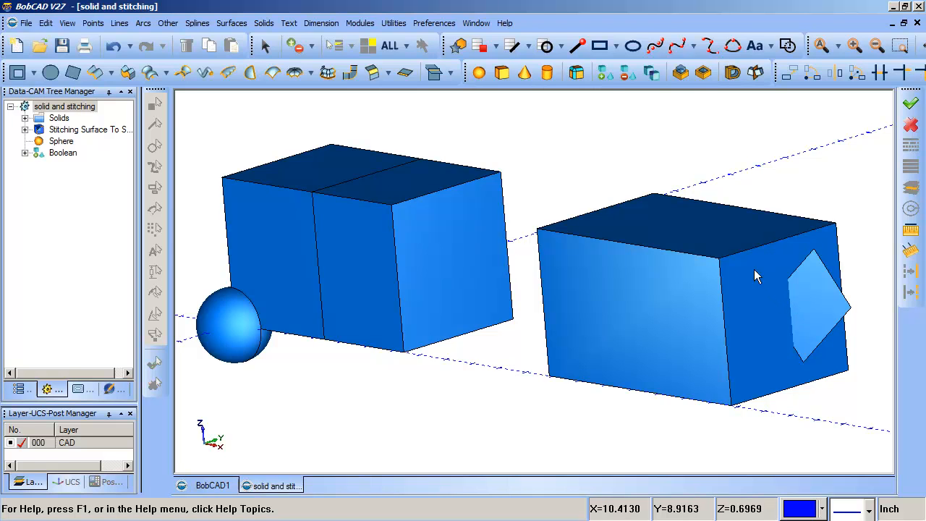
scroll(614, 265, "down", 2)
middle_click_drag(619, 245, 620, 267)
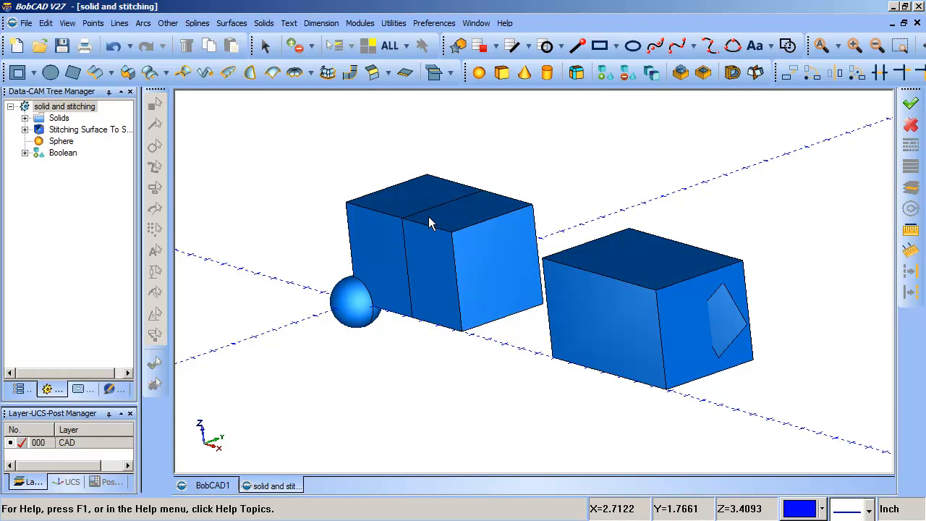
Select the stitched box and examine its outer faces and dividing edge from several angles.
middle_click_drag(423, 239, 460, 270)
middle_click_drag(425, 228, 570, 240)
mouse_move(435, 228)
middle_mouse_down()
mouse_move(422, 256)
mouse_move(426, 239)
middle_mouse_up()
left_click(264, 46)
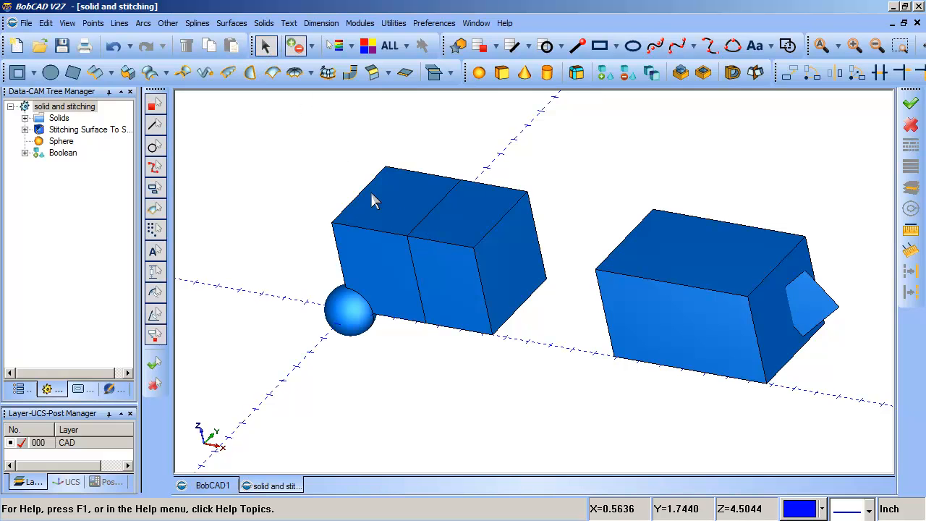
left_click(373, 195)
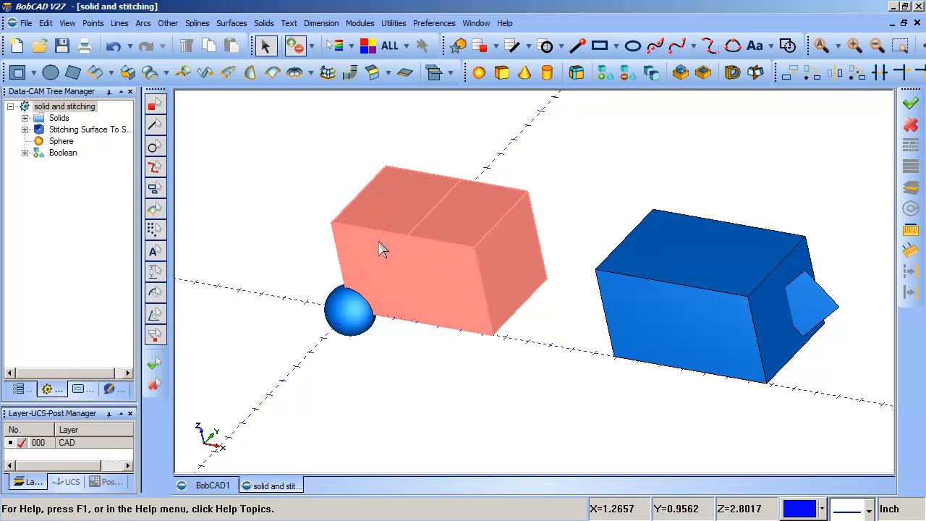
middle_click_drag(371, 230, 467, 267)
left_click(264, 45)
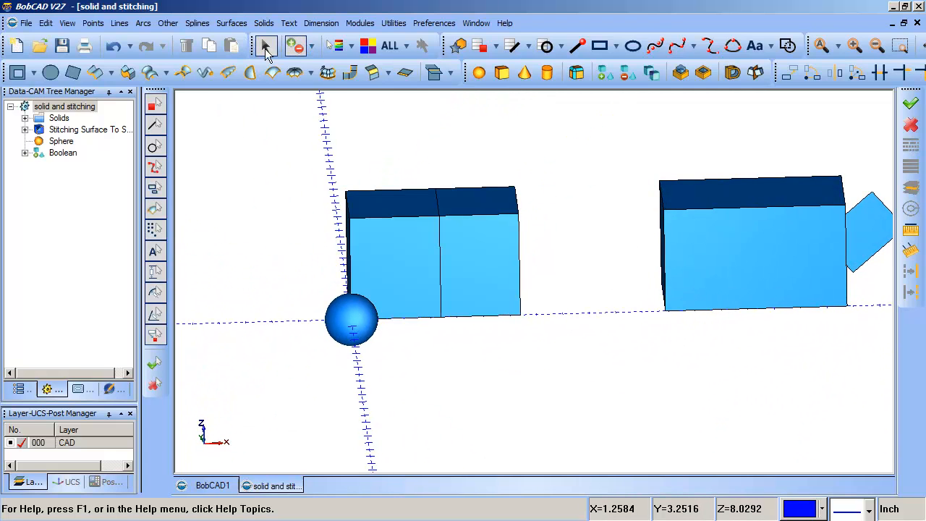
left_click(400, 264)
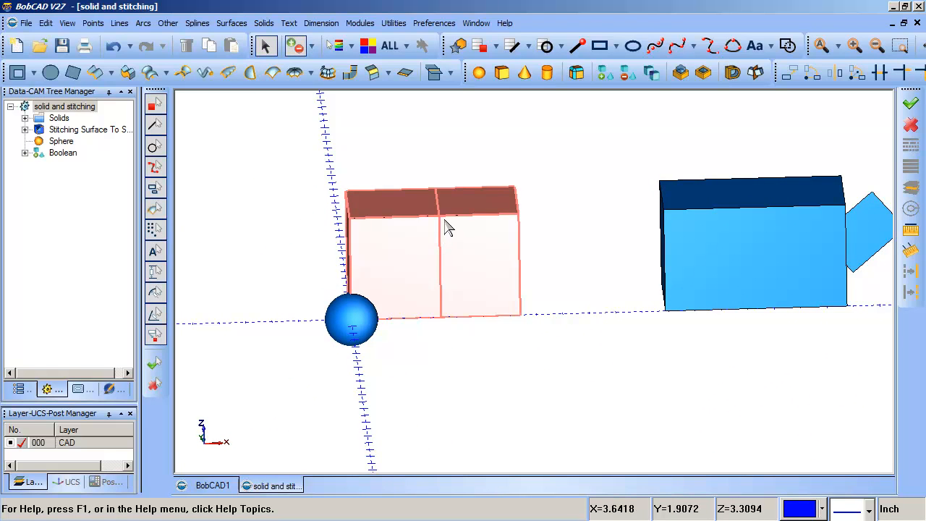
middle_click_drag(444, 222, 492, 304)
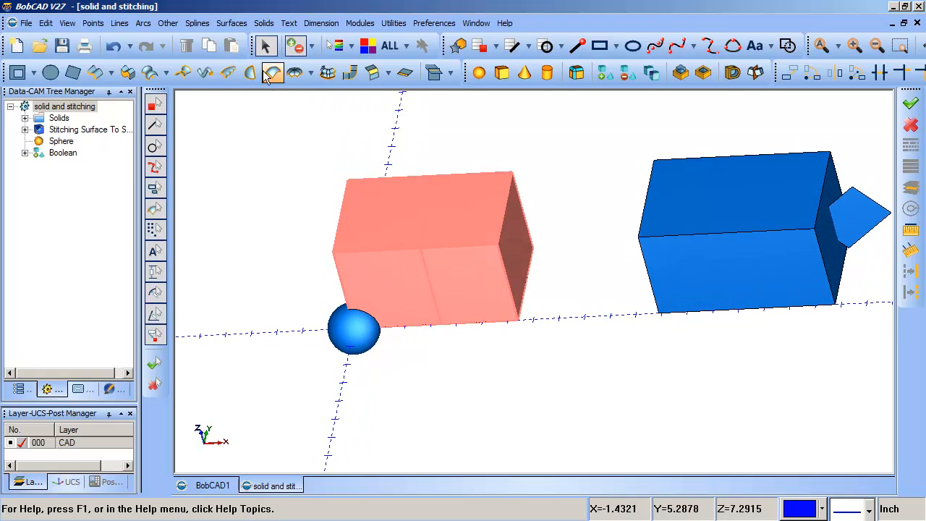
Undo the Boolean Add, the sphere and the stitching, back to the separate surfaces and solids.
left_click(114, 46)
left_click(114, 46)
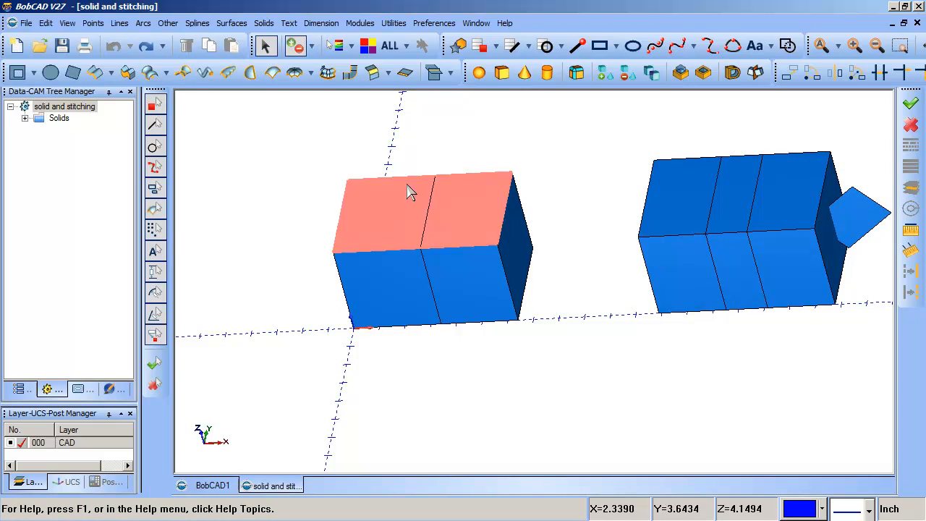
middle_click_drag(439, 267, 505, 168)
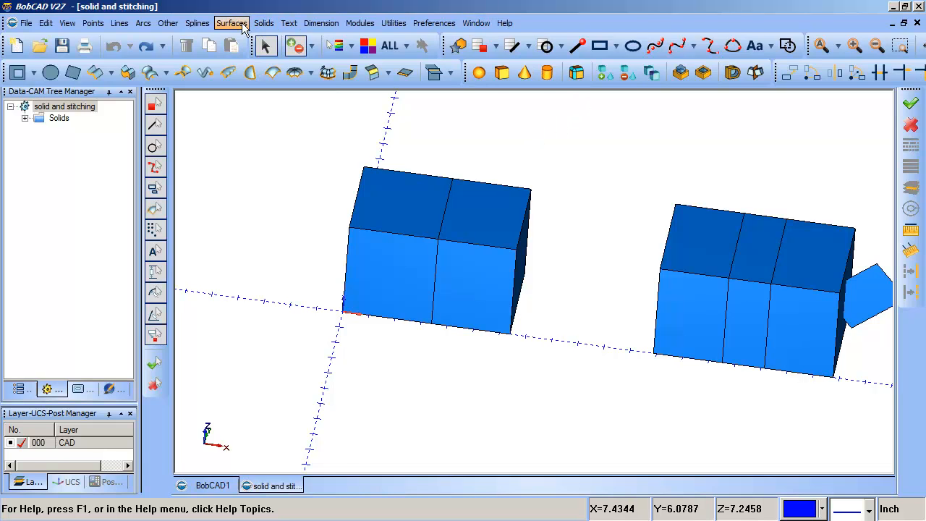
Stitch all surfaces of the first box, including its dividing wall, into one solid.
left_click(394, 23)
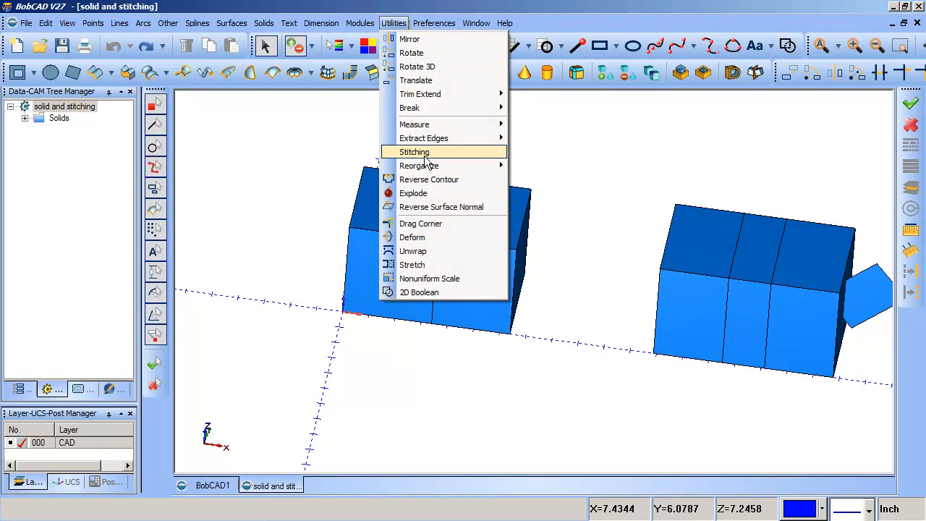
mouse_move(427, 159)
left_click(330, 151)
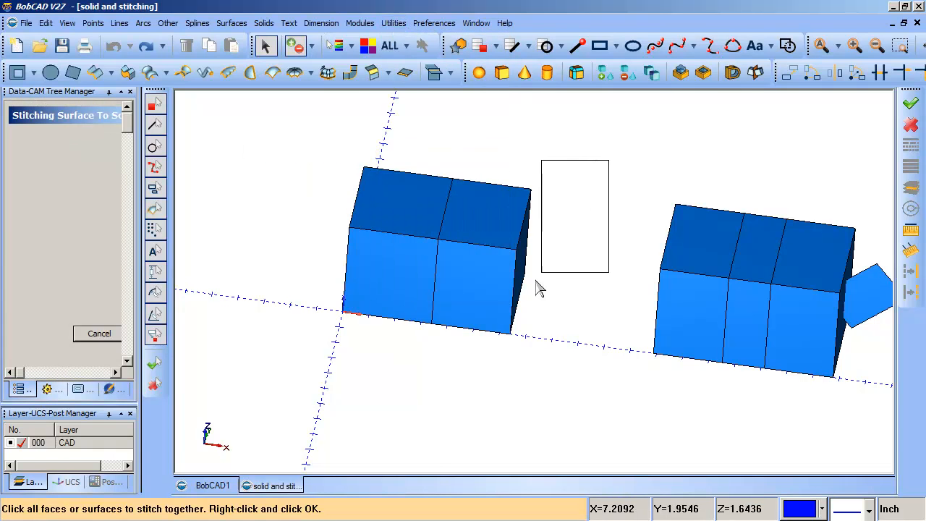
left_click_drag(536, 281, 500, 389)
middle_click_drag(421, 360, 476, 356)
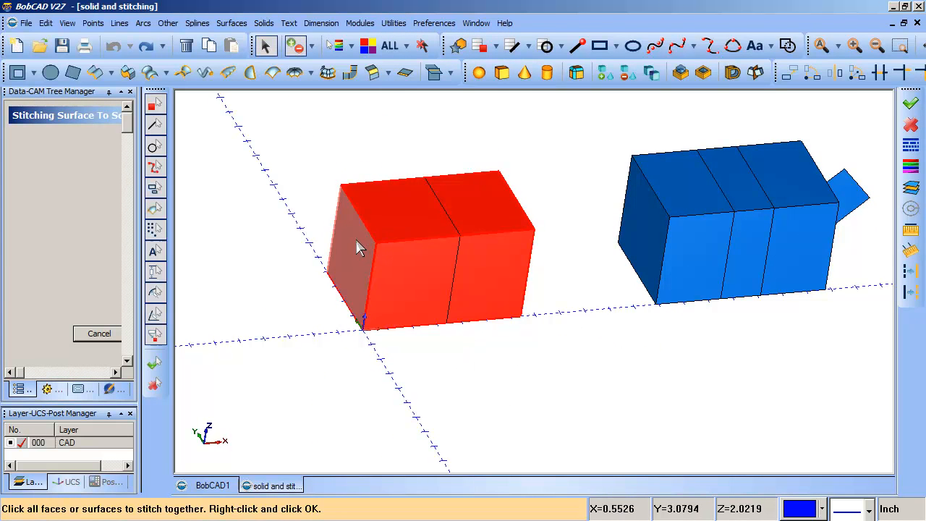
right_click(554, 159)
middle_click_drag(610, 294, 551, 304)
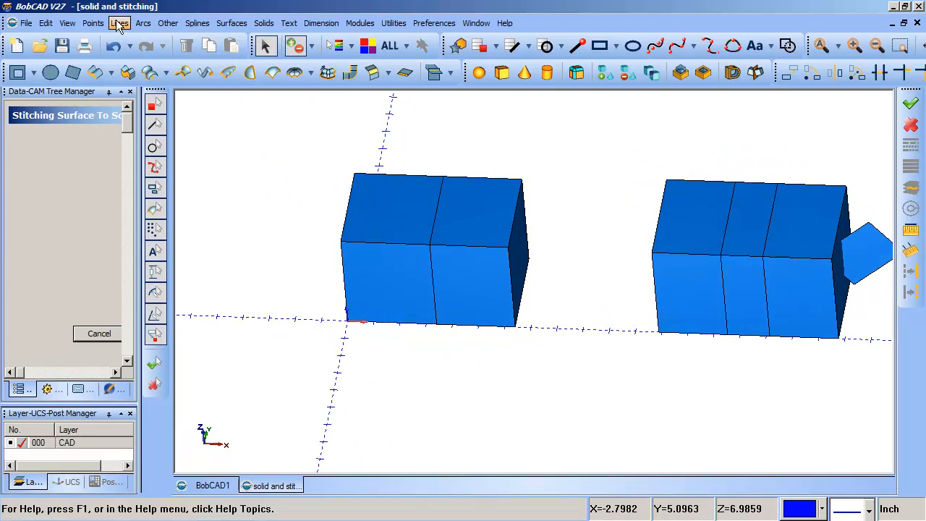
left_click(166, 24)
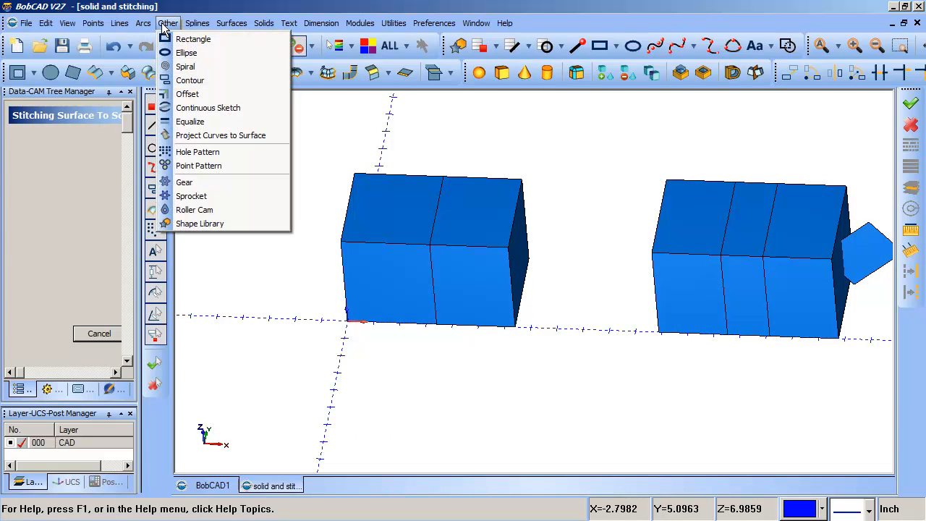
mouse_move(227, 26)
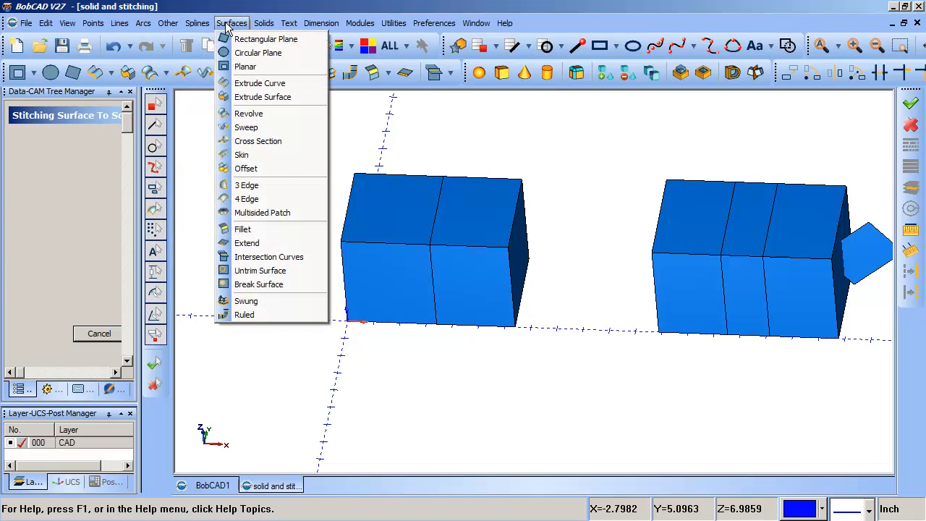
left_click(298, 257)
left_click(372, 240)
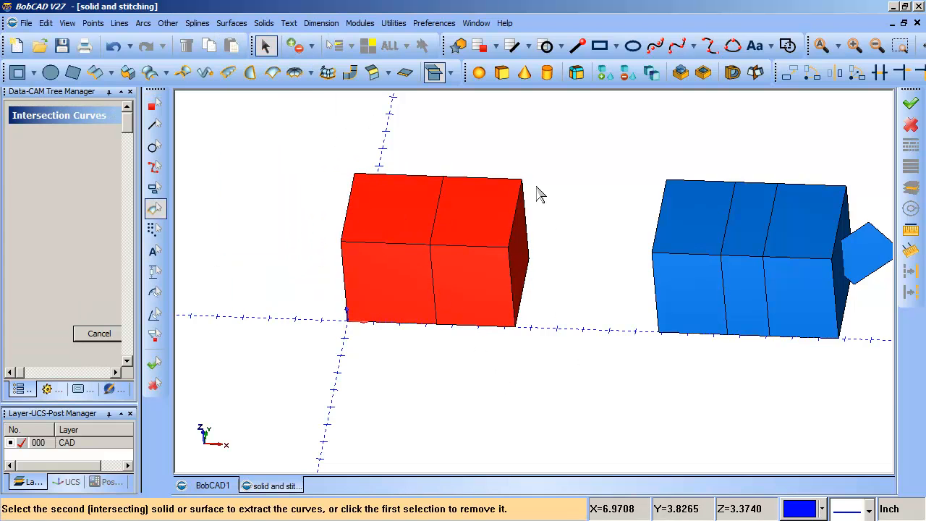
middle_click_drag(434, 200, 491, 277)
left_click(97, 332)
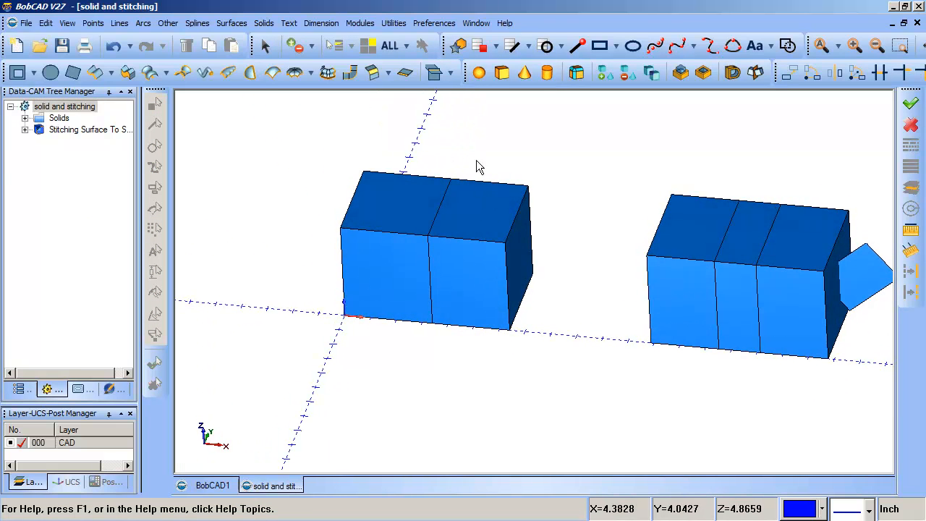
left_click(231, 24)
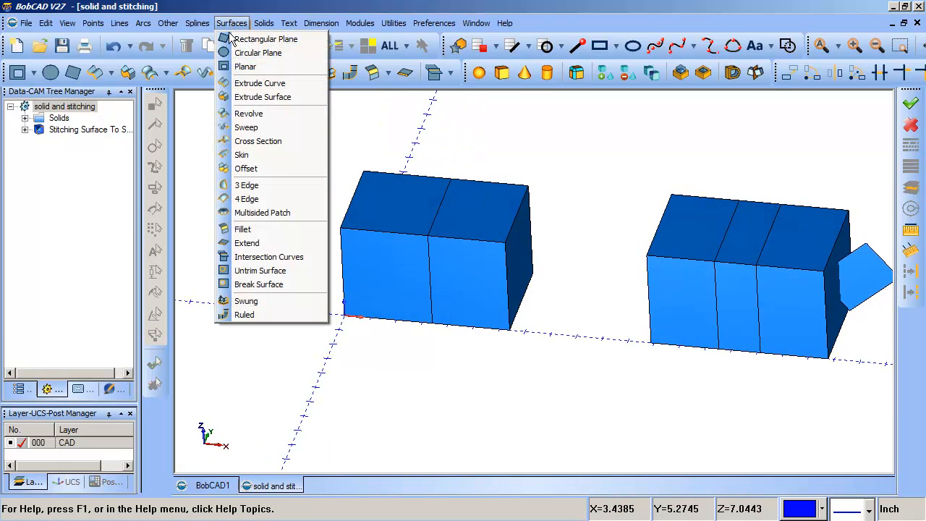
left_click(273, 258)
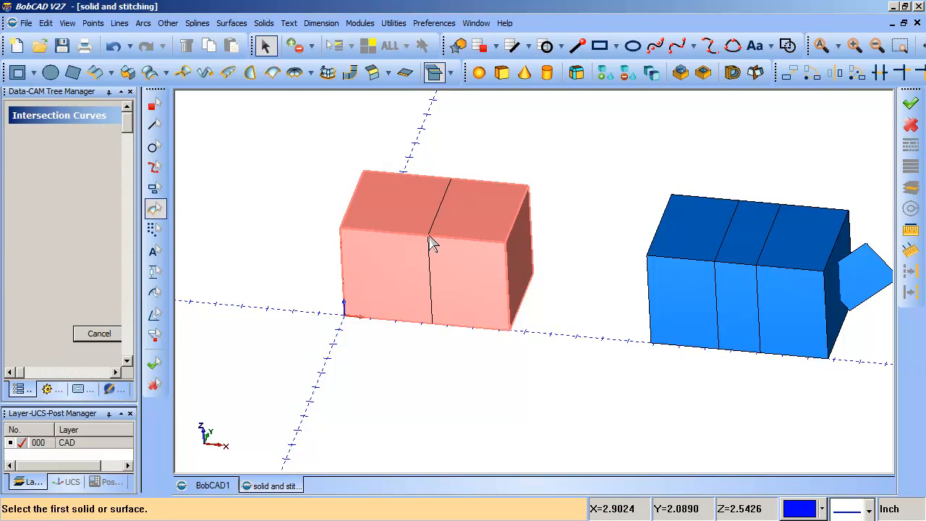
left_click(99, 334)
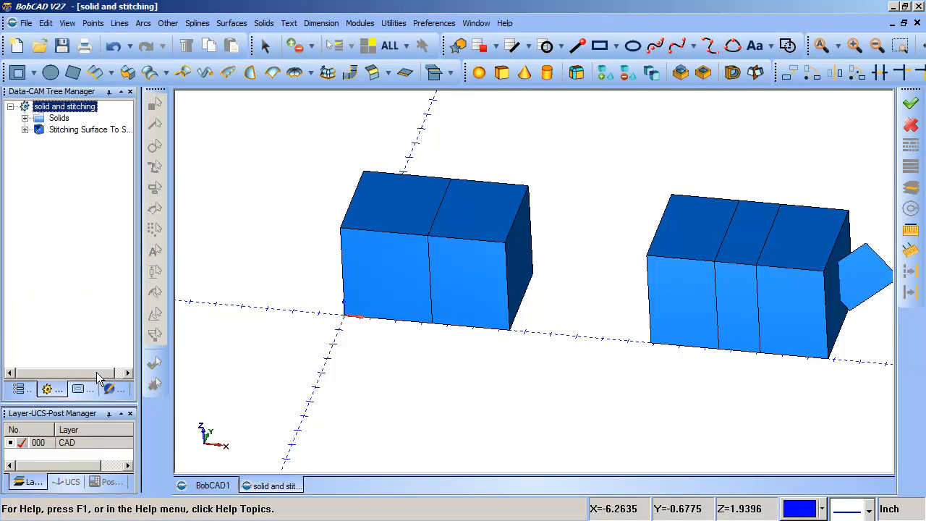
Enlarge the layer list and add a new layer named "solid".
left_click_drag(88, 399, 108, 300)
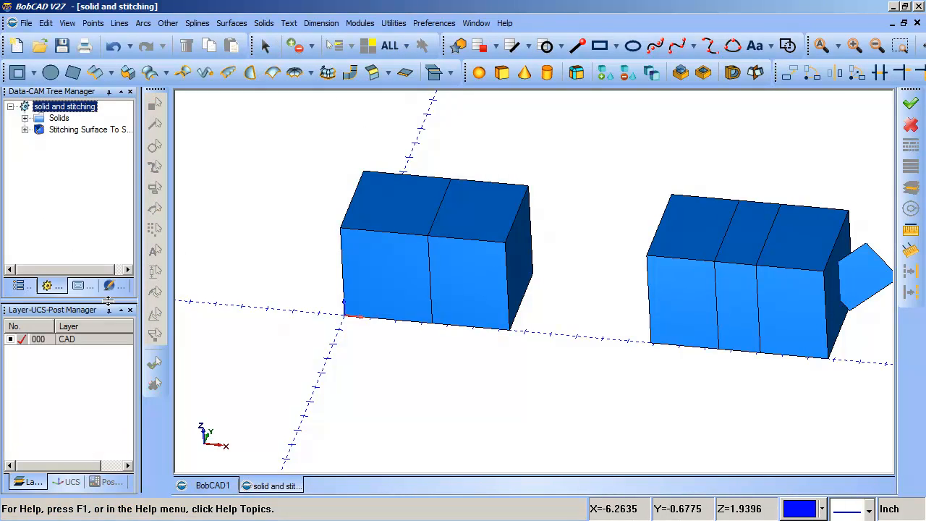
right_click(31, 368)
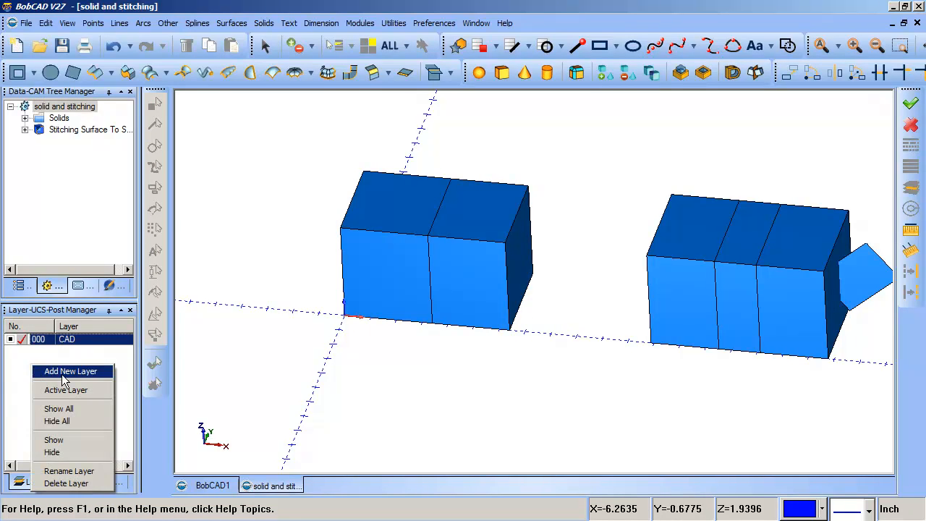
left_click(63, 375)
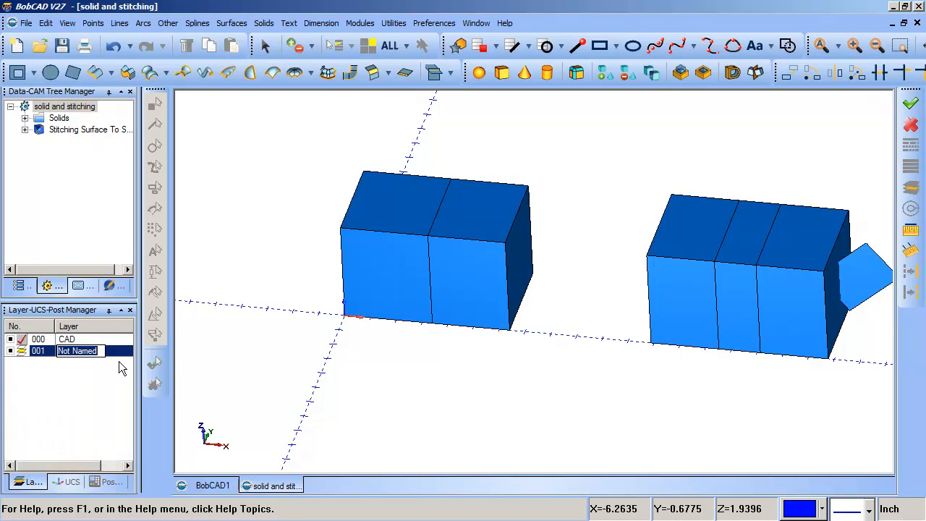
type("solid")
key("Return")
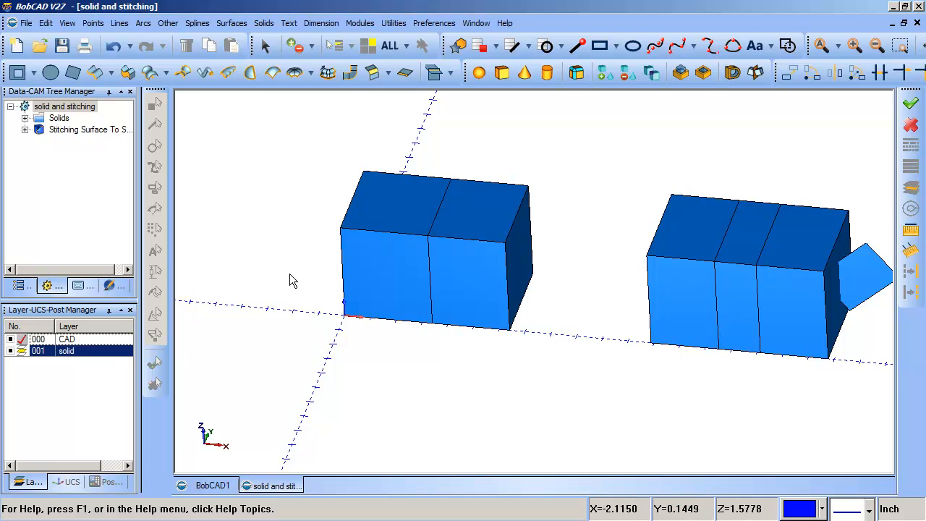
Select the whole stitched box and change its layer attribute to "solid".
left_click(265, 46)
left_click(365, 190)
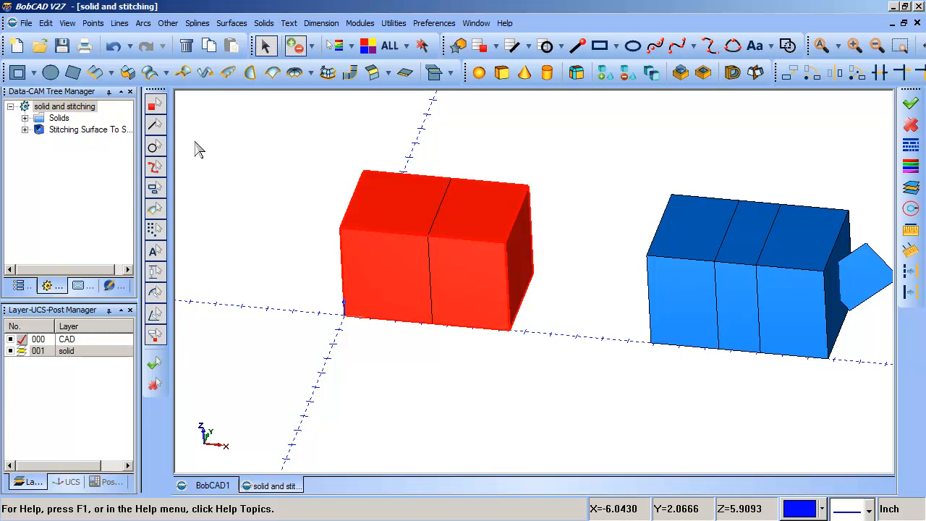
right_click(198, 145)
mouse_move(275, 261)
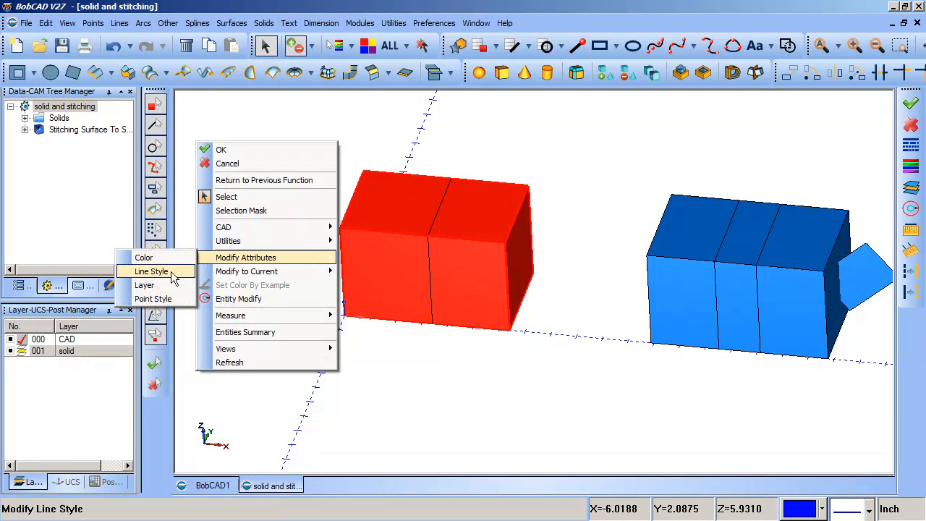
left_click(152, 285)
left_click(456, 210)
left_click(443, 345)
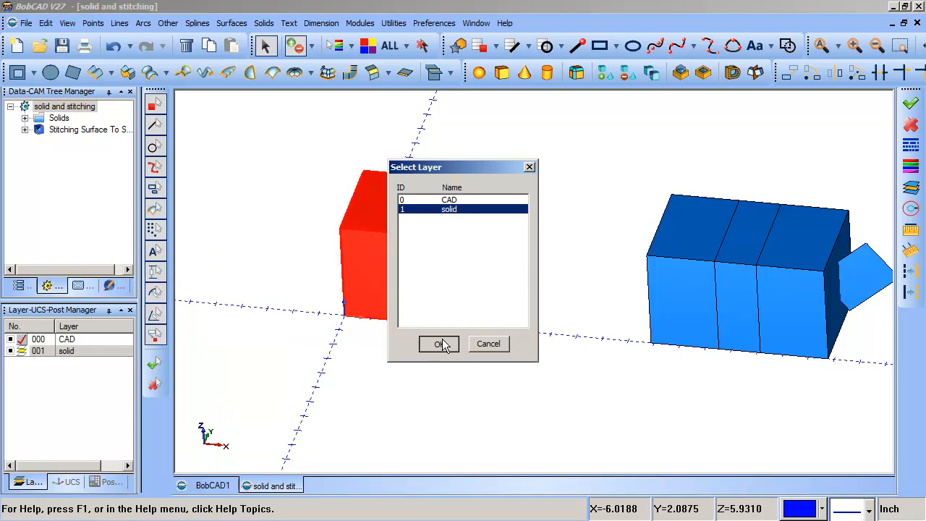
left_click(11, 352)
left_click(11, 352)
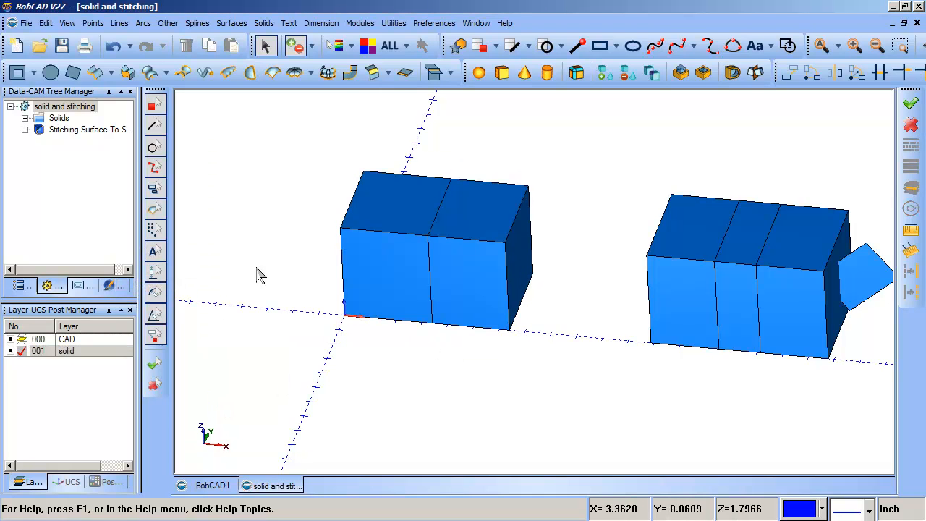
left_click(230, 23)
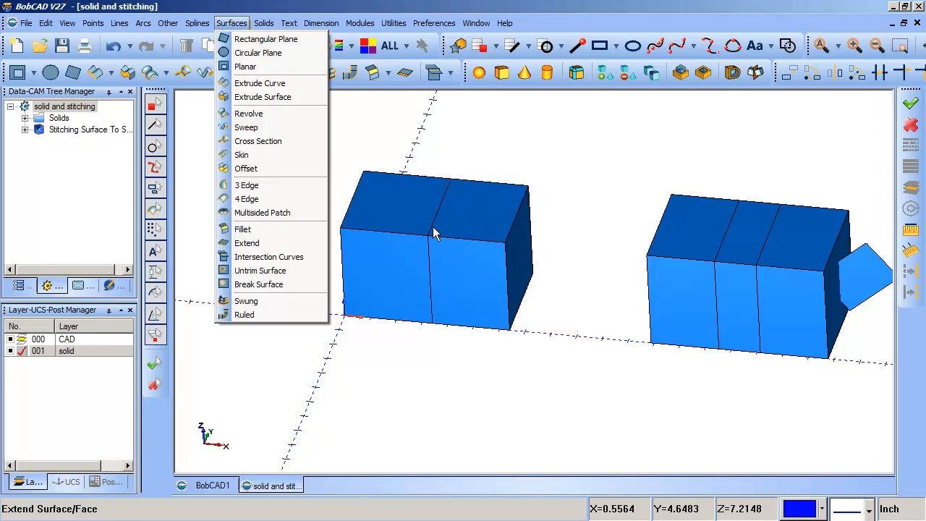
left_click(284, 261)
left_click(395, 224)
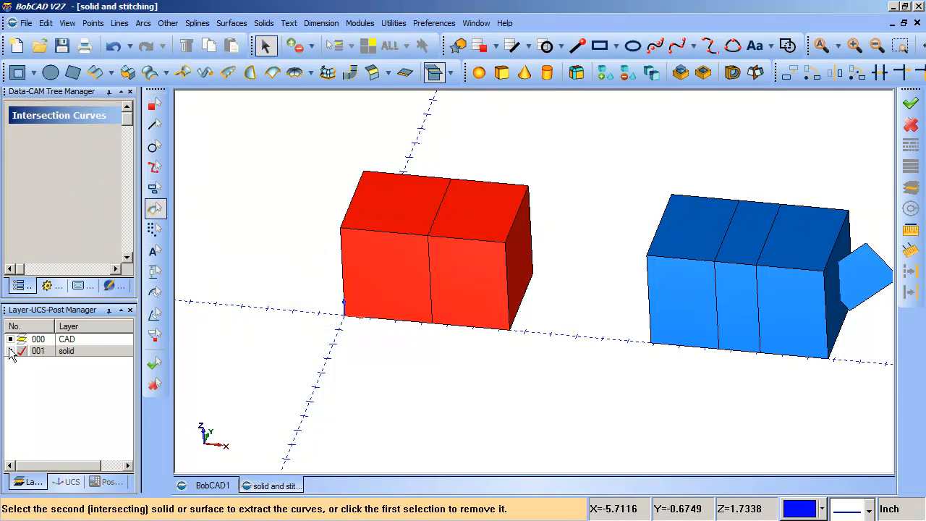
Make CAD the active layer, and hide and reshow the "solid" layer to check the dividing wall inside the box.
left_click(19, 341)
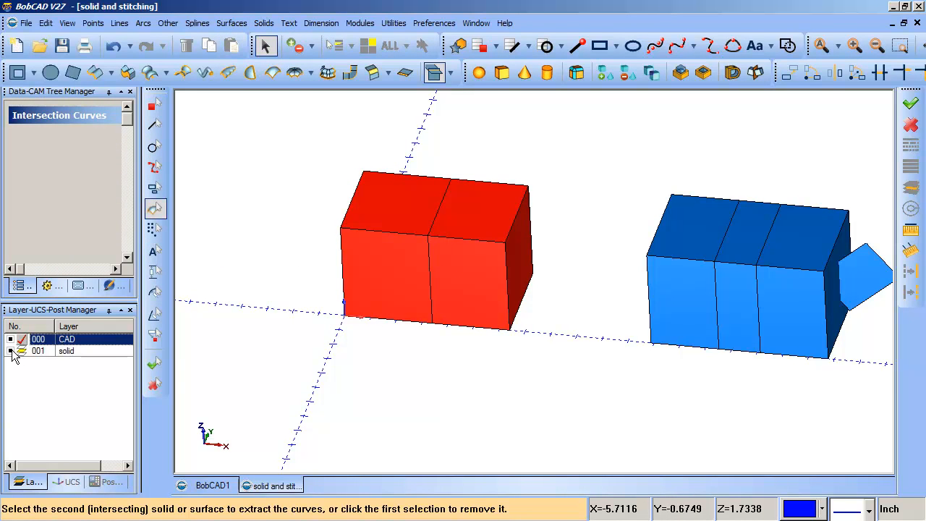
left_click(11, 351)
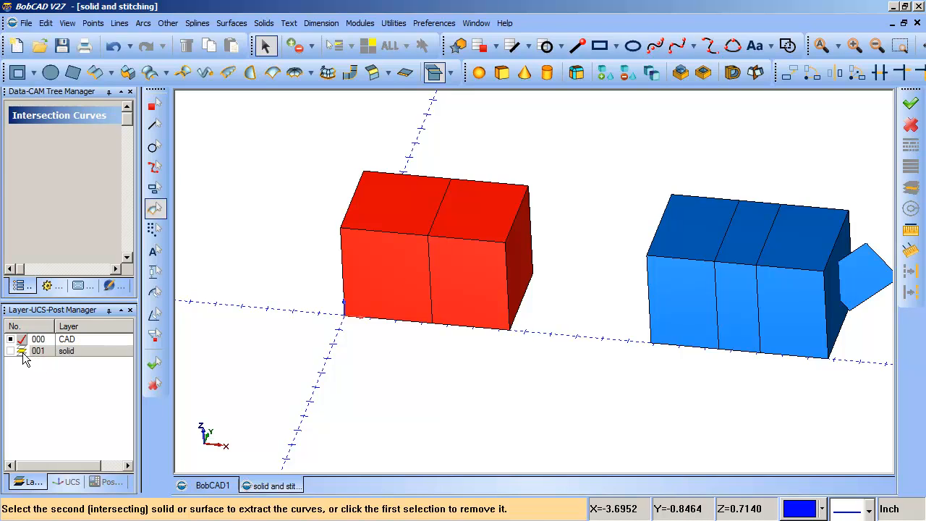
left_click(22, 352)
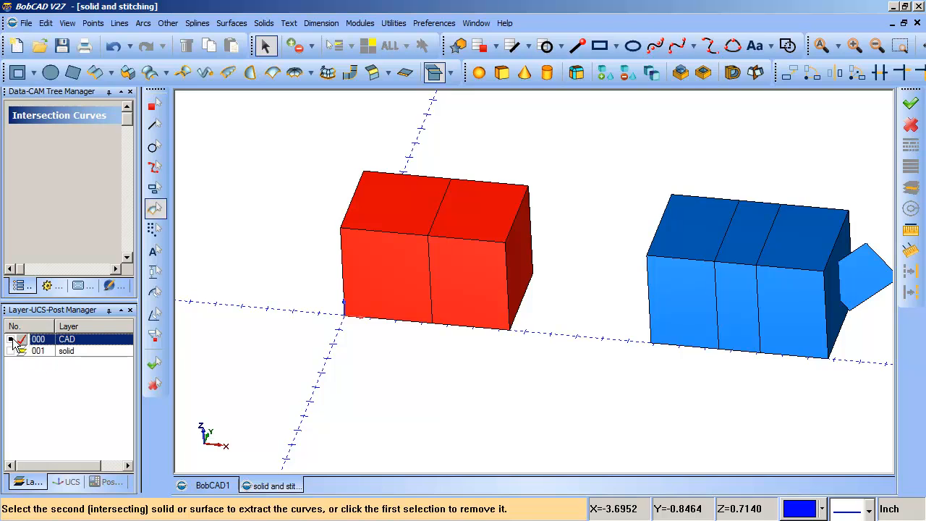
key("Escape")
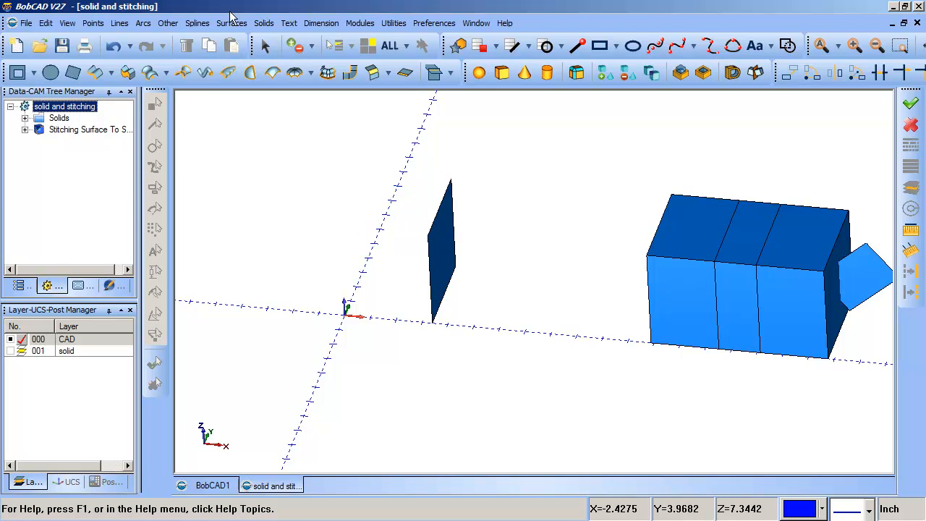
left_click(10, 352)
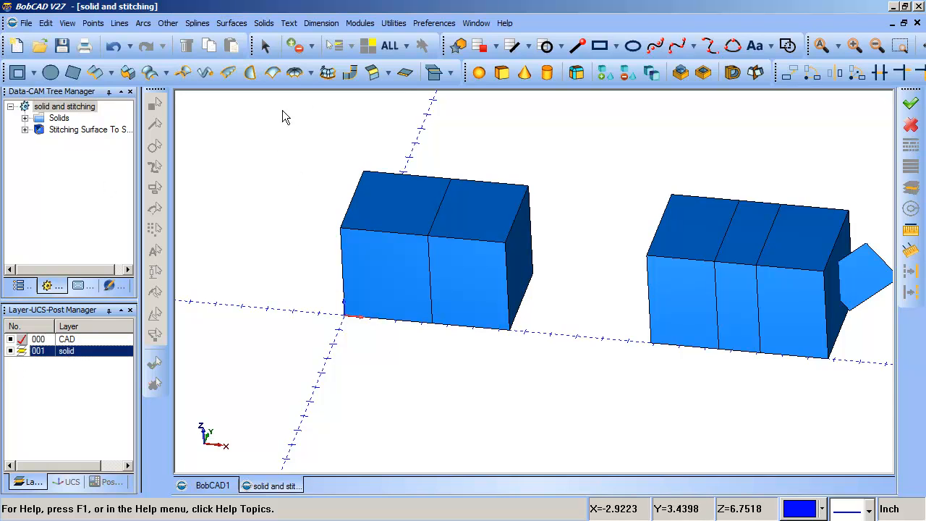
left_click(263, 23)
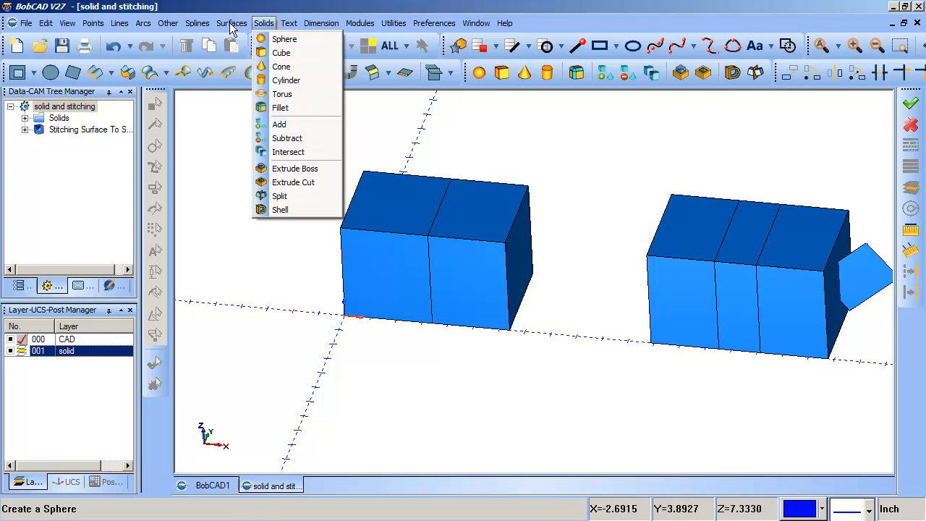
mouse_move(231, 26)
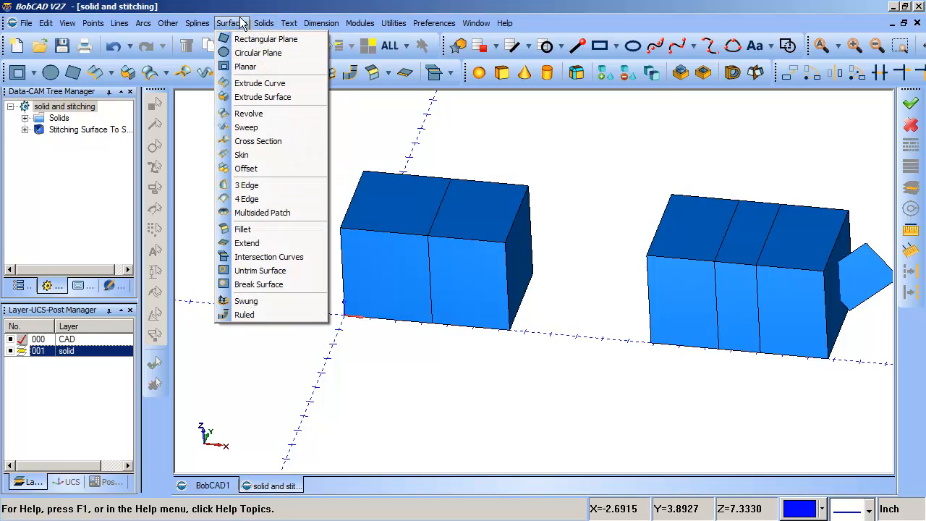
mouse_move(274, 25)
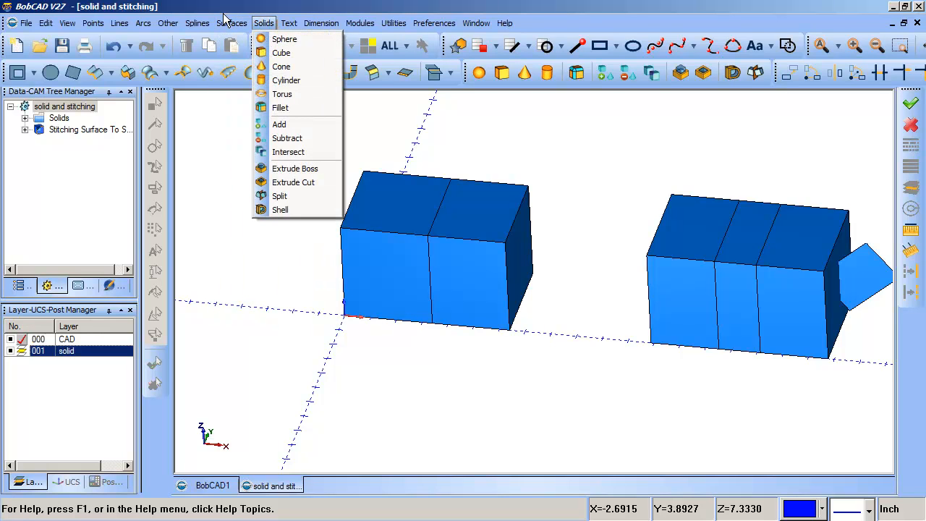
left_click(259, 259)
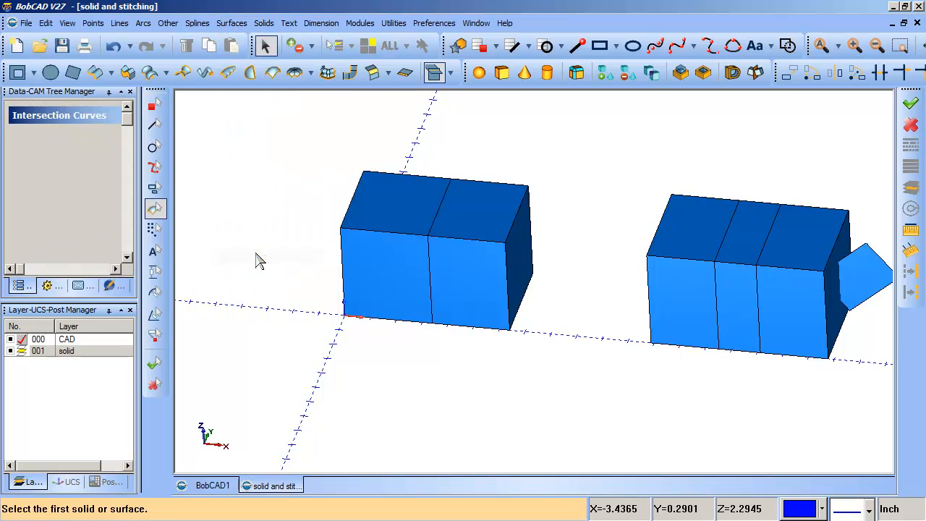
left_click(392, 251)
left_click(13, 352)
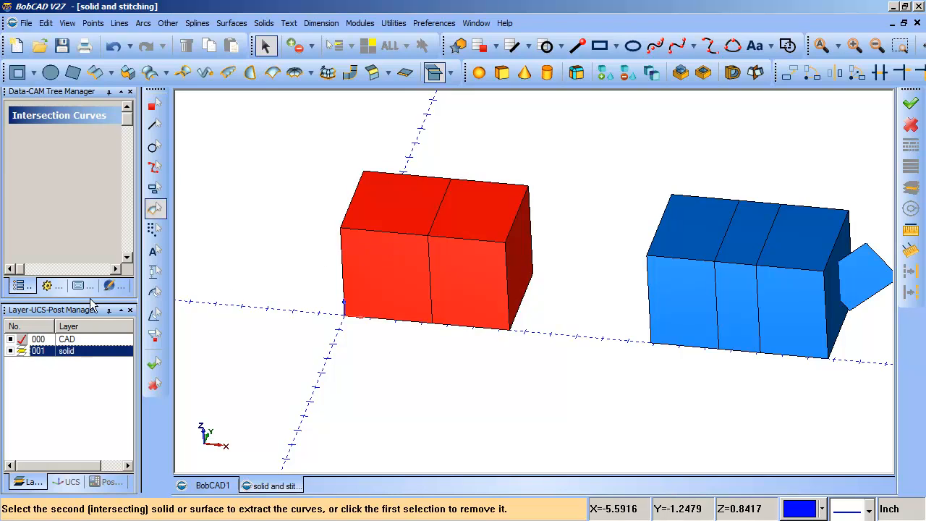
left_click_drag(84, 301, 75, 367)
left_click(100, 328)
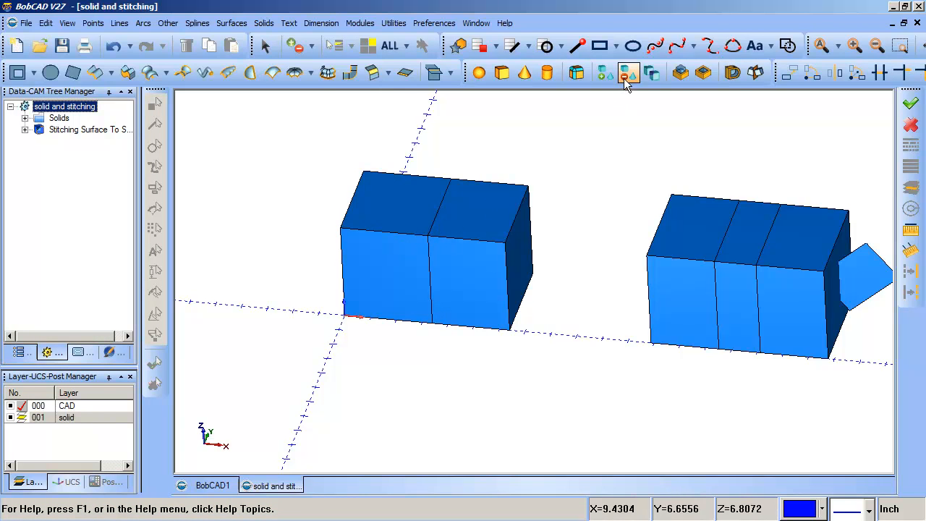
Split the stitched box with Split Solid along its dividing wall, hiding the "solid" layer to pick the wall surface.
left_click(755, 72)
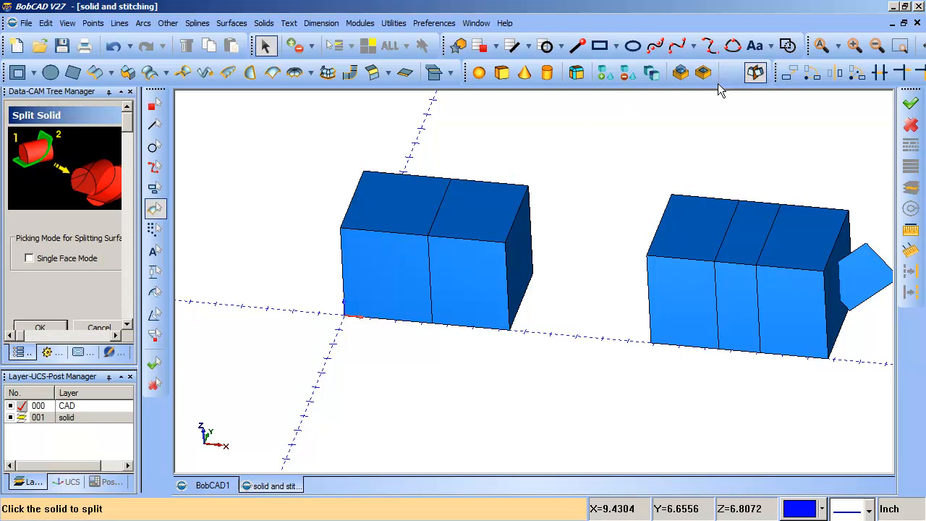
left_click(490, 220)
left_click(447, 292)
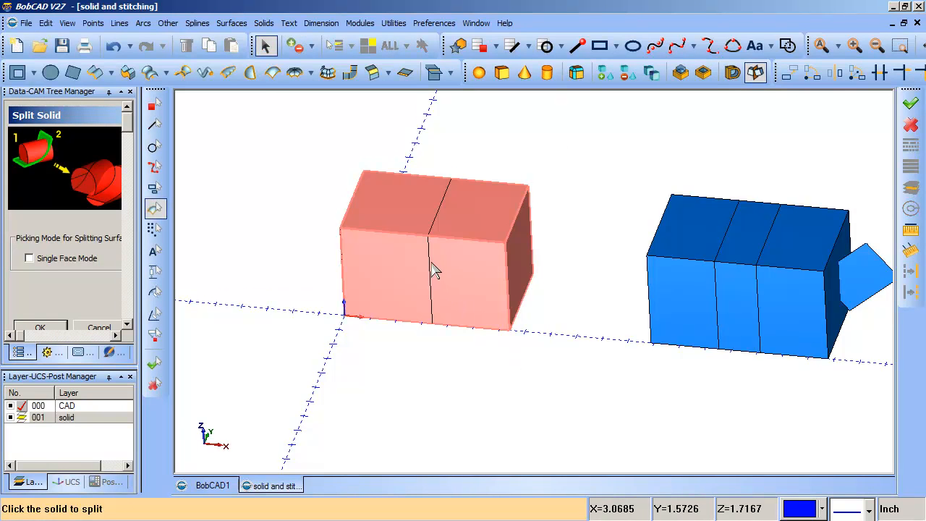
left_click(432, 269)
left_click(10, 418)
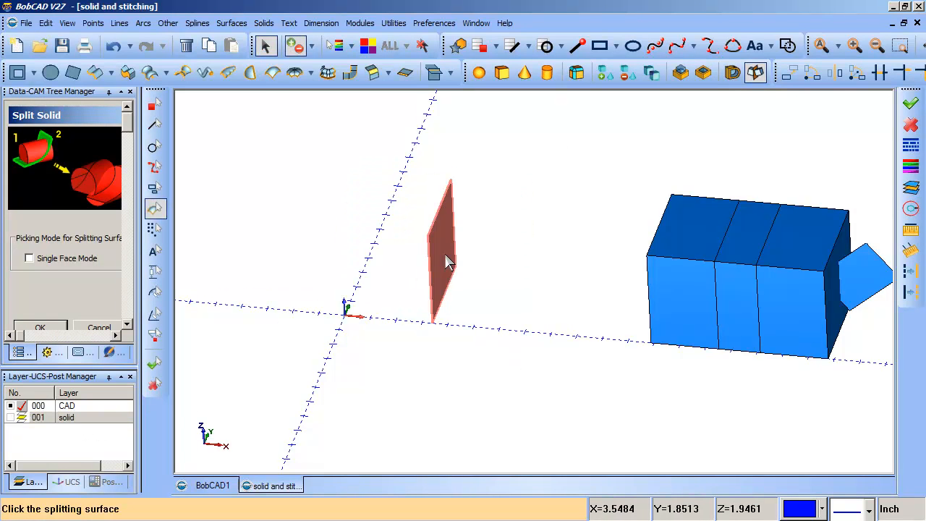
left_click(447, 262)
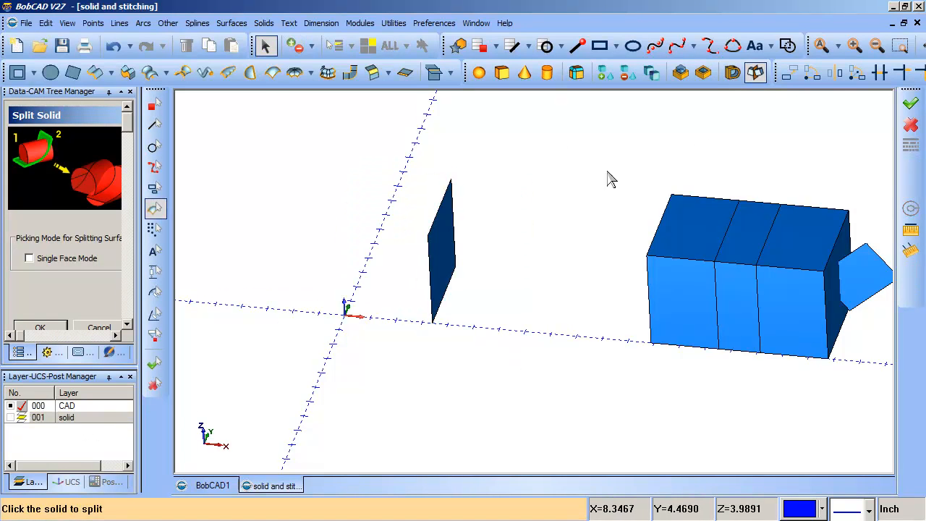
left_click(97, 329)
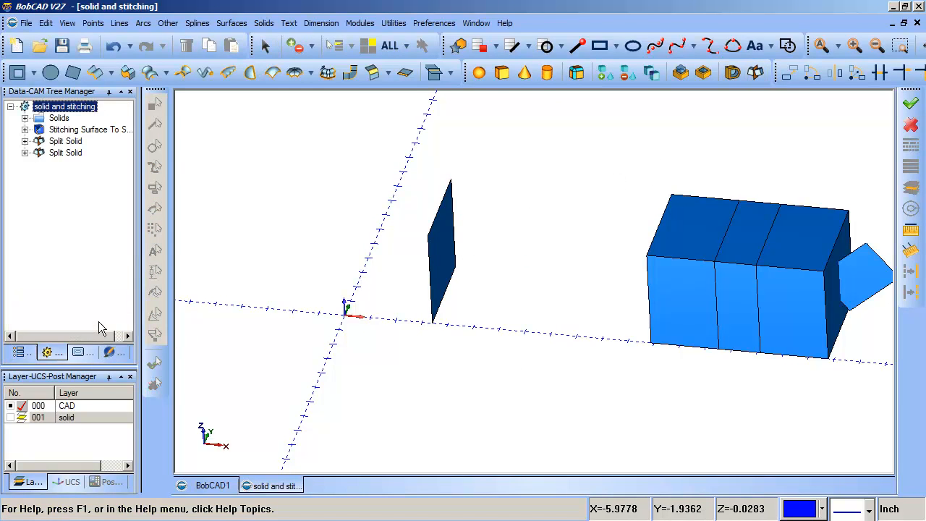
Show the "solid" layer again and delete the undivided stitched box that overlaps the split halves.
left_click(19, 418)
left_click(11, 418)
left_click(22, 406)
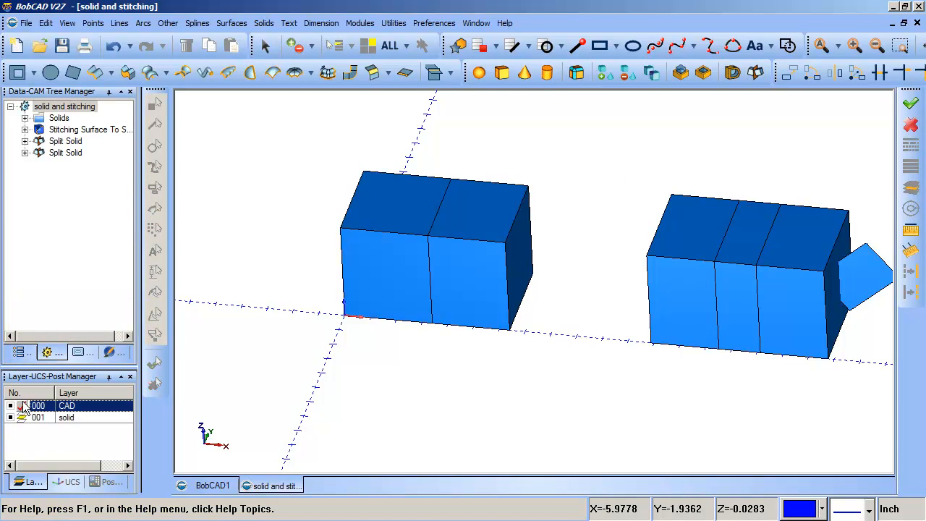
left_click(465, 197)
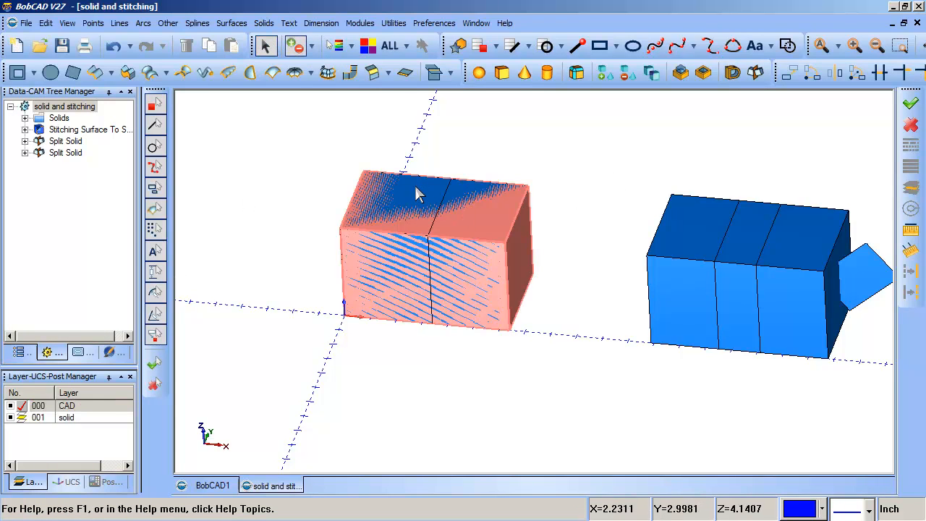
left_click(483, 248)
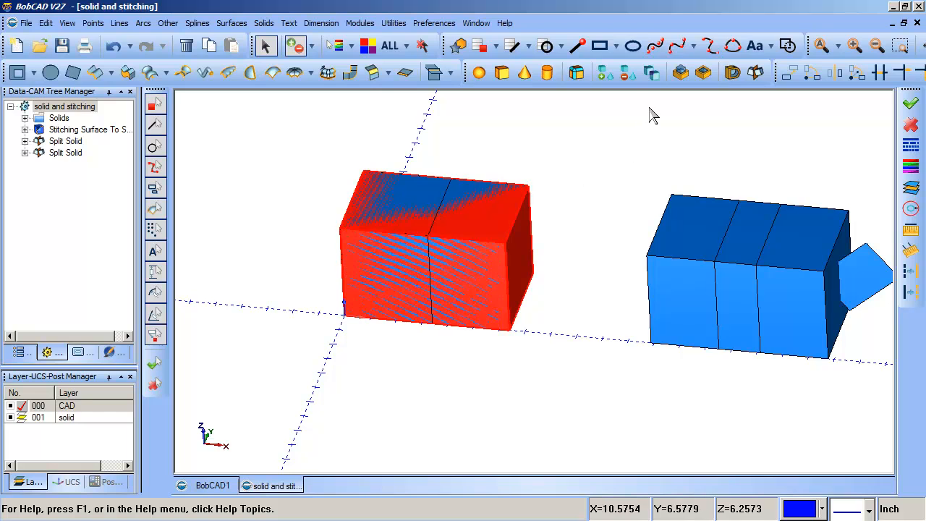
key("Delete")
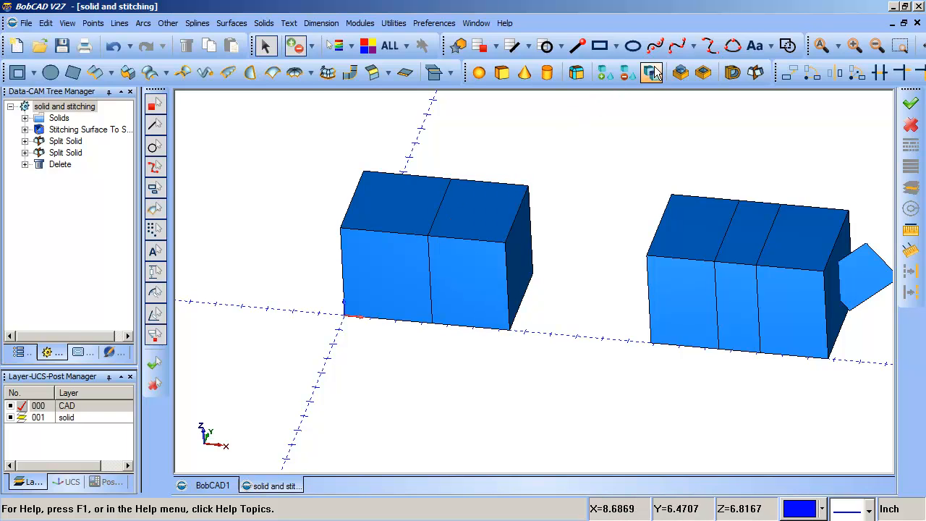
Translate the split half nearest the origin about -6.02 in along X, away from the other half.
left_click(789, 72)
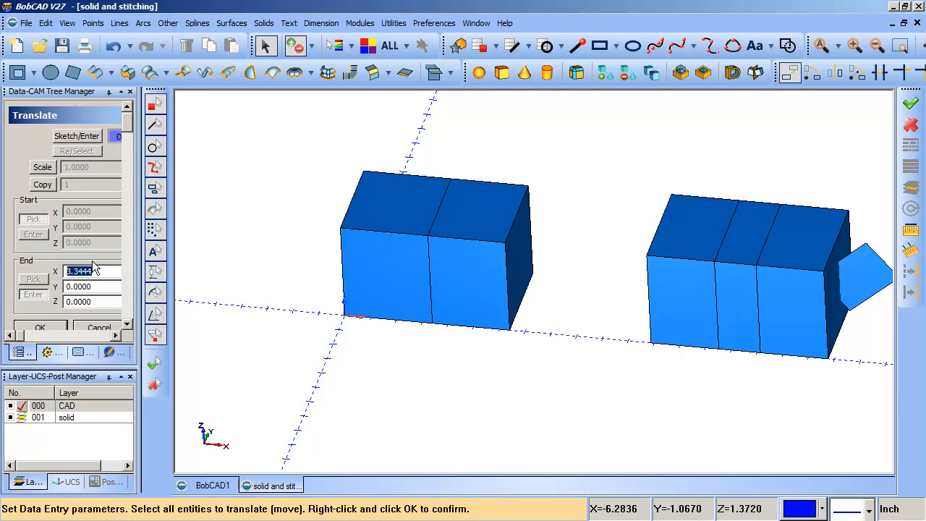
scroll(205, 242, "down", 1)
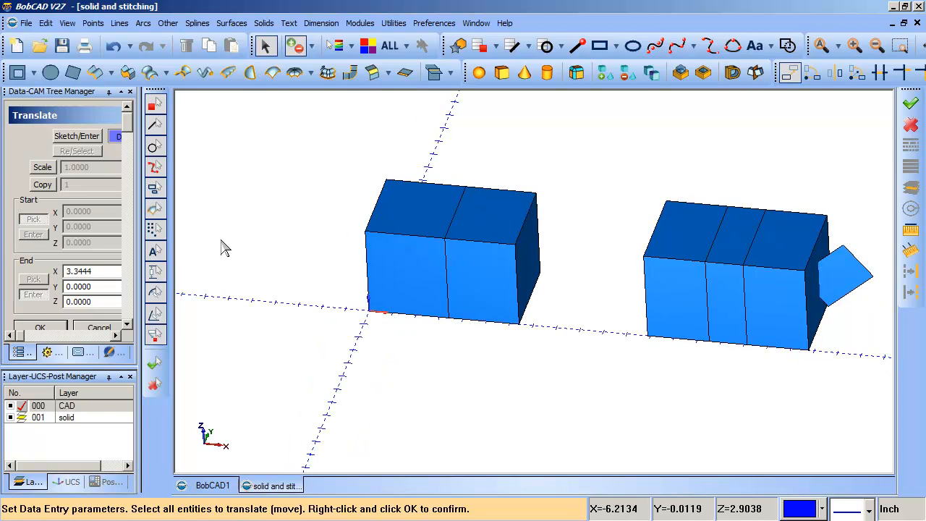
left_click(380, 246)
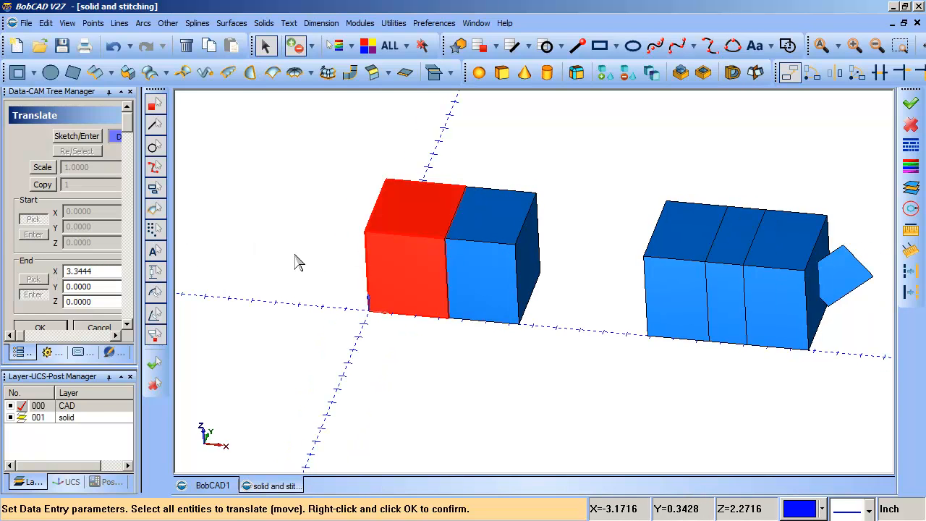
left_click(295, 255)
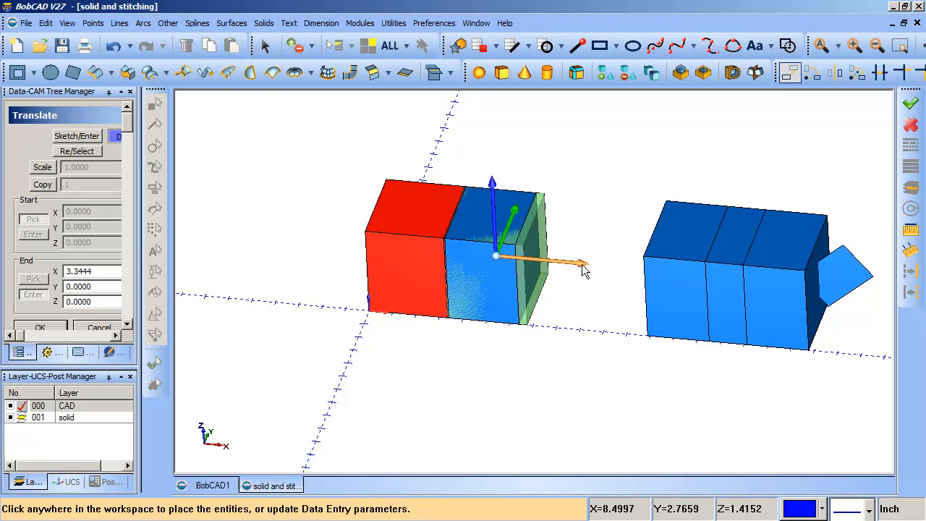
left_click(57, 328)
left_click(91, 328)
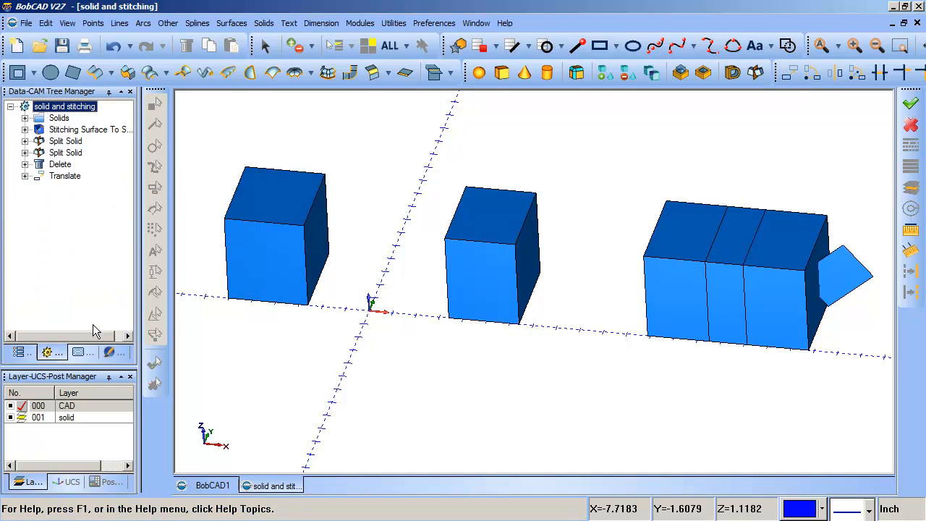
Inspect the separated halves from other angles and undo the translation.
middle_click_drag(415, 295, 441, 291)
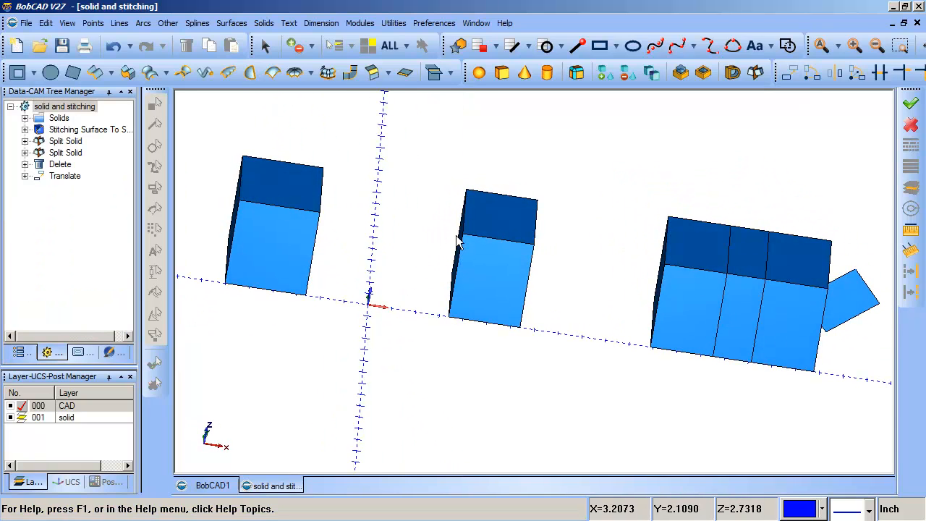
mouse_move(457, 243)
middle_mouse_down()
mouse_move(487, 263)
mouse_move(465, 247)
mouse_move(389, 263)
mouse_move(463, 267)
mouse_move(456, 254)
middle_mouse_up()
left_click(116, 46)
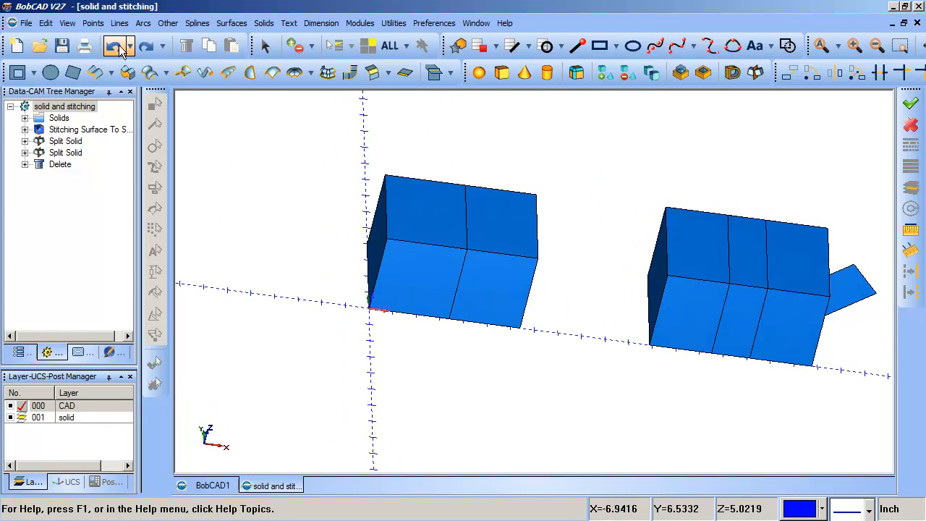
Join the two halves of the first box into one solid with Boolean Add.
middle_click_drag(544, 248, 502, 236)
left_click(263, 46)
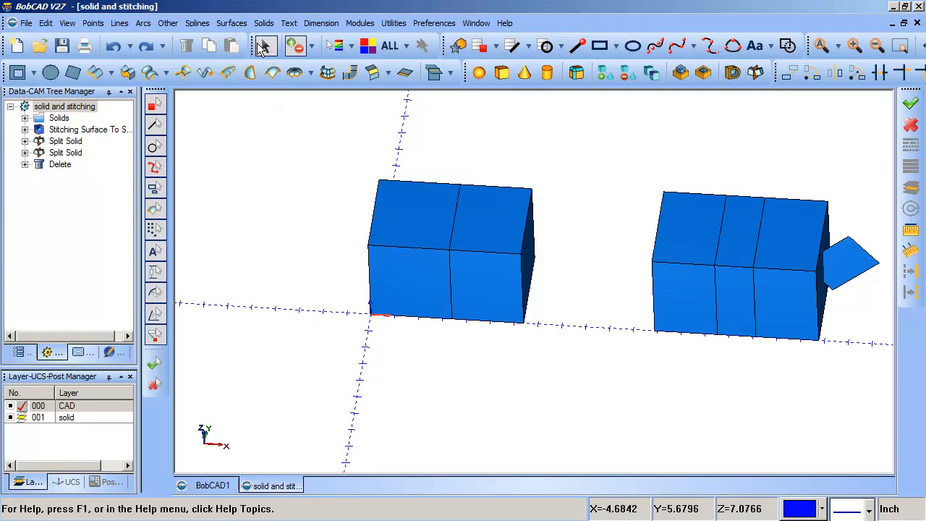
left_click(606, 73)
left_click(476, 250)
left_click(381, 244)
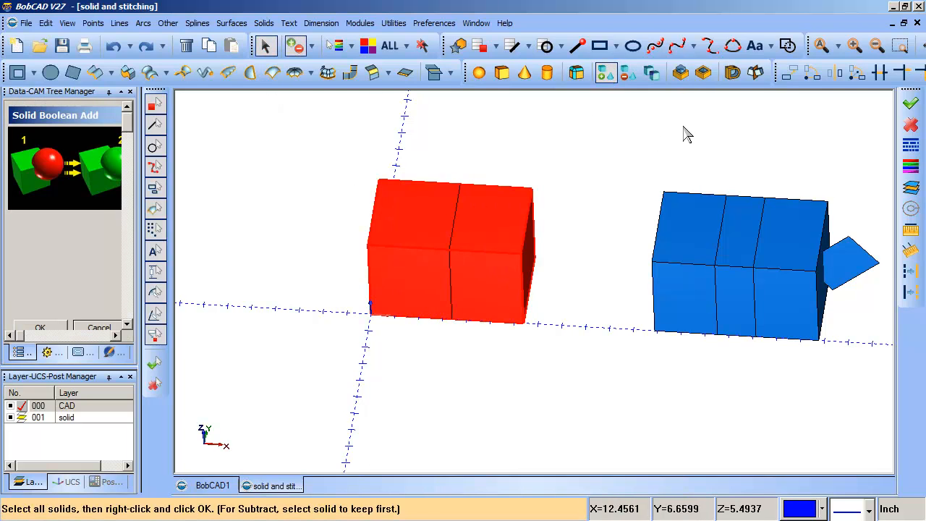
right_click(683, 129)
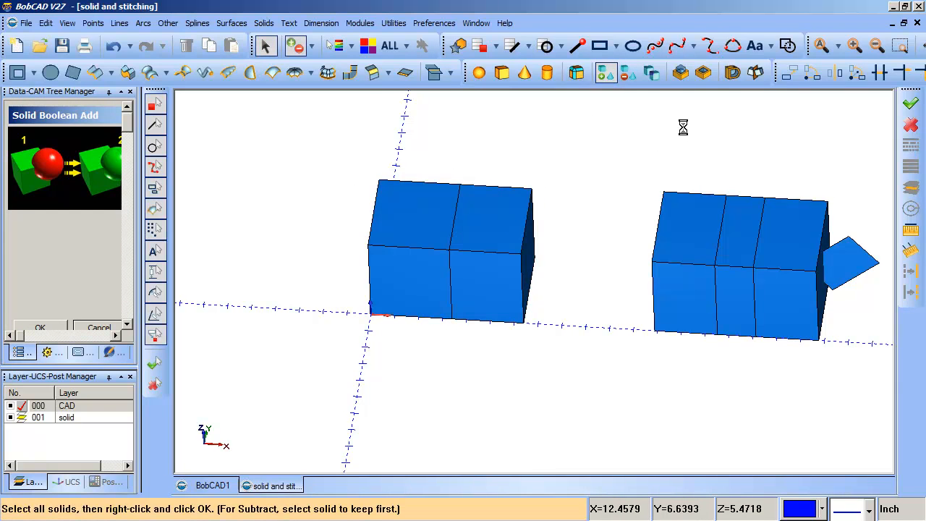
left_click(109, 325)
Unstitch the Boolean-joined box at the origin into separate surfaces.
middle_click_drag(292, 232, 362, 159)
left_click(263, 46)
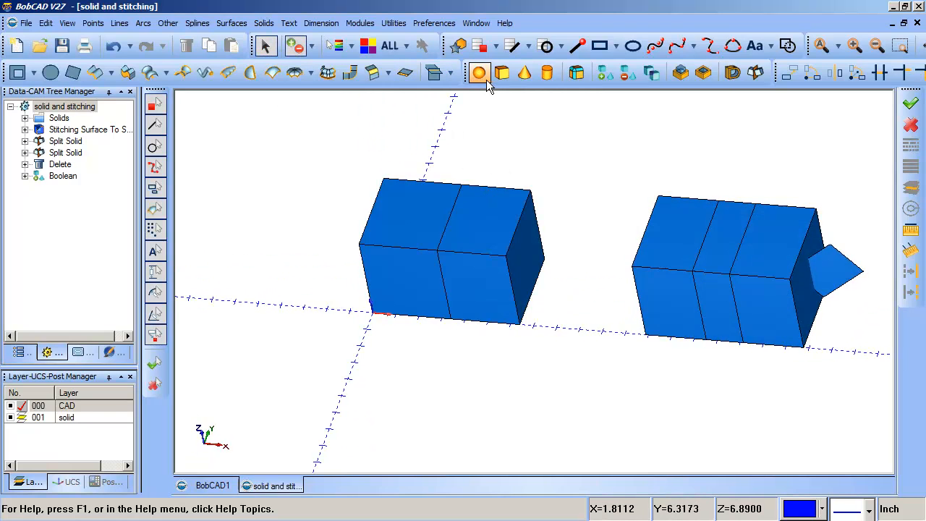
left_click(394, 23)
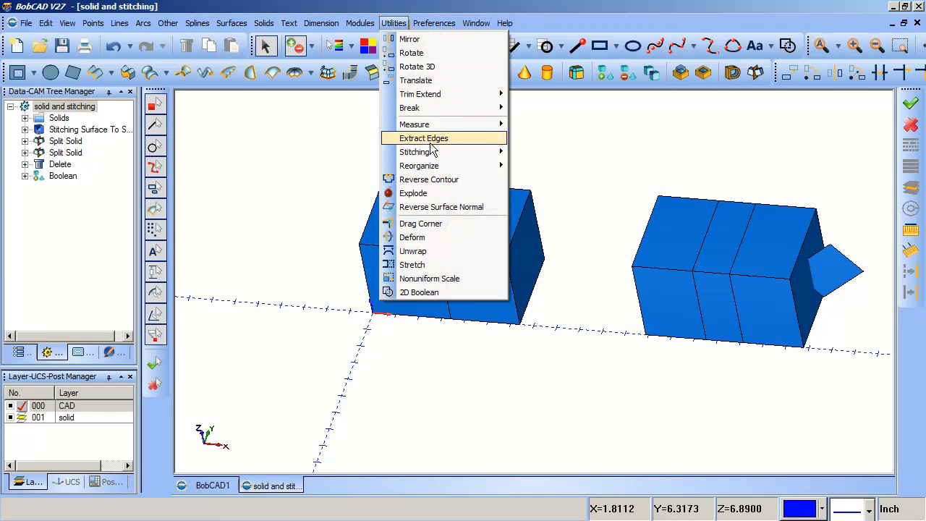
mouse_move(434, 152)
left_click(303, 165)
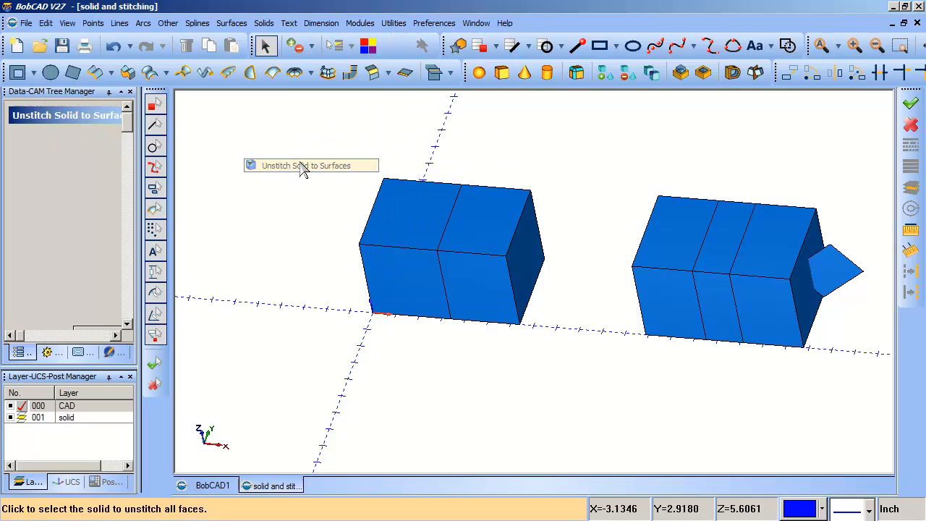
left_click(382, 210)
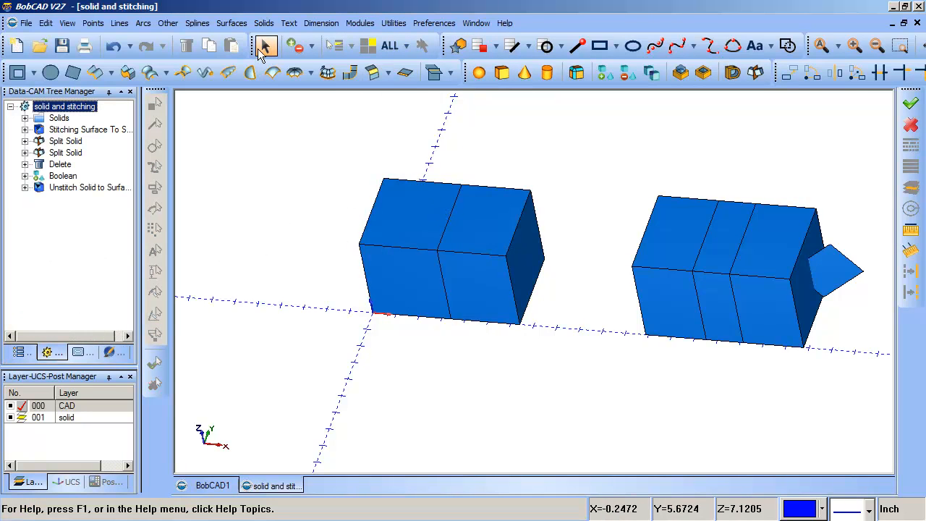
Delete the upper face of the unstitched box and the dividing surface standing inside it.
left_click(420, 205)
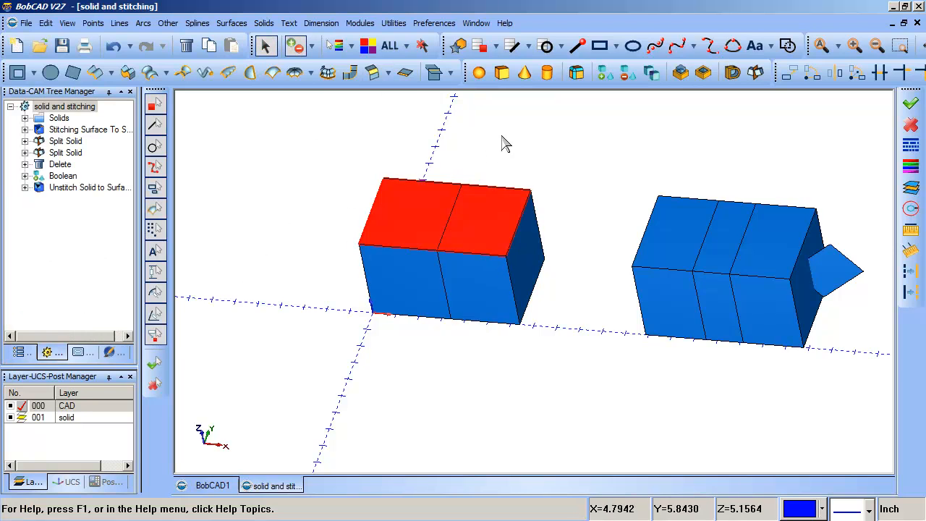
key("Delete")
left_click(462, 226)
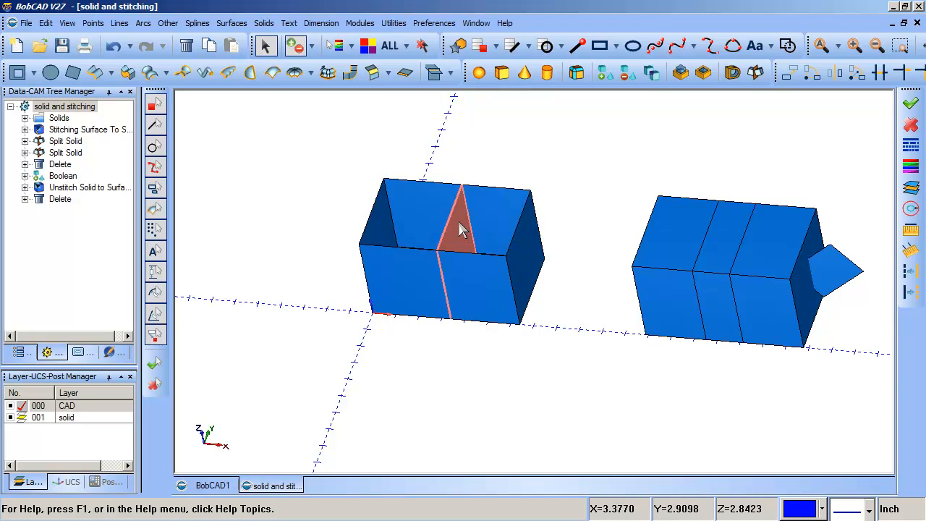
key("Delete")
middle_click_drag(531, 227, 504, 208)
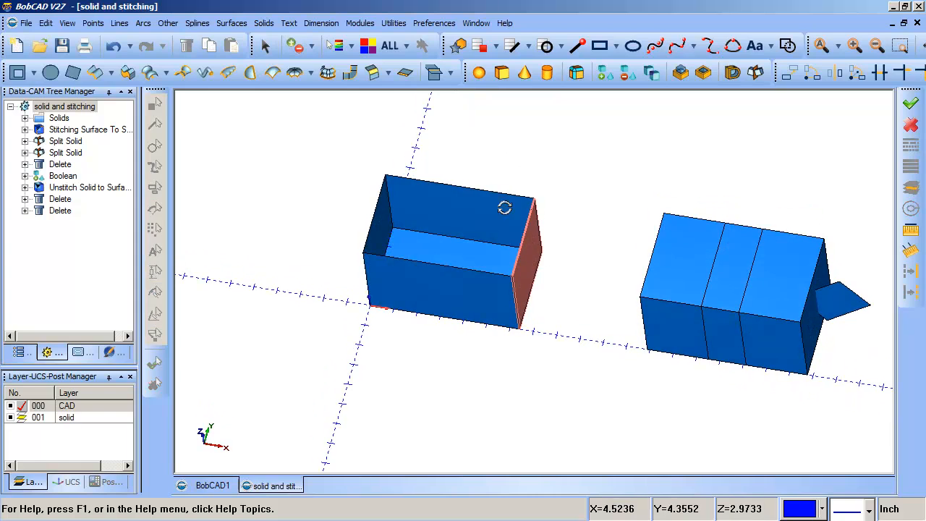
Undo the two surface deletions and the unstitching of the box at the origin.
left_click(112, 46)
left_click(113, 46)
left_click(113, 46)
Blank the box at the origin and delete the splitting surface left standing inside it.
left_click(123, 129)
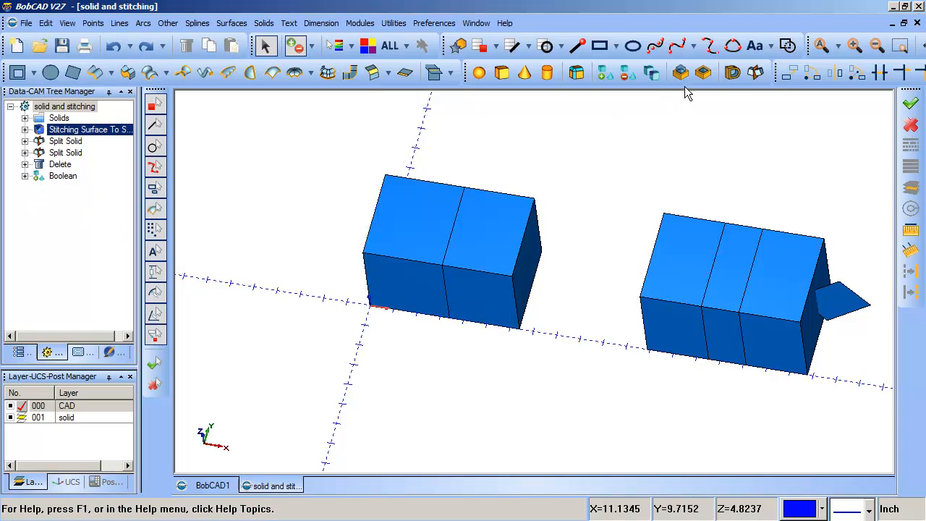
left_click(67, 23)
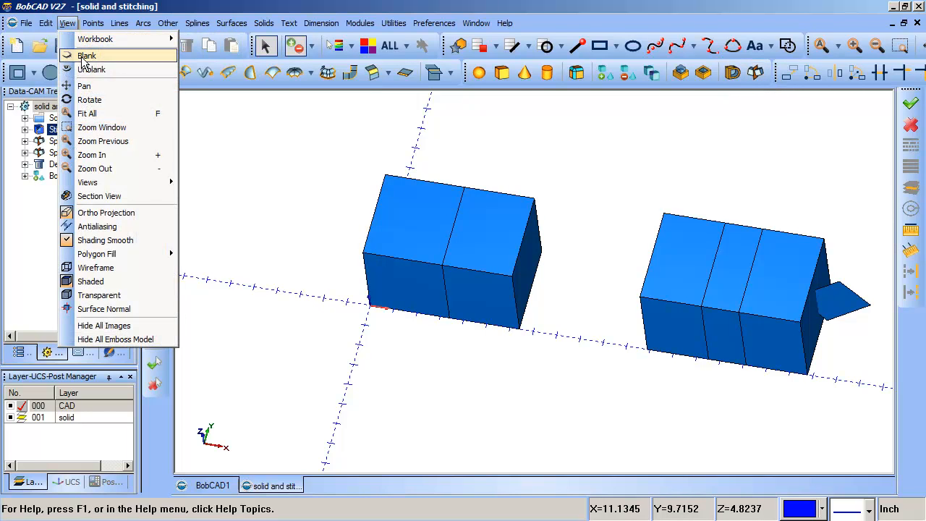
left_click(84, 57)
left_click(383, 208)
right_click(232, 180)
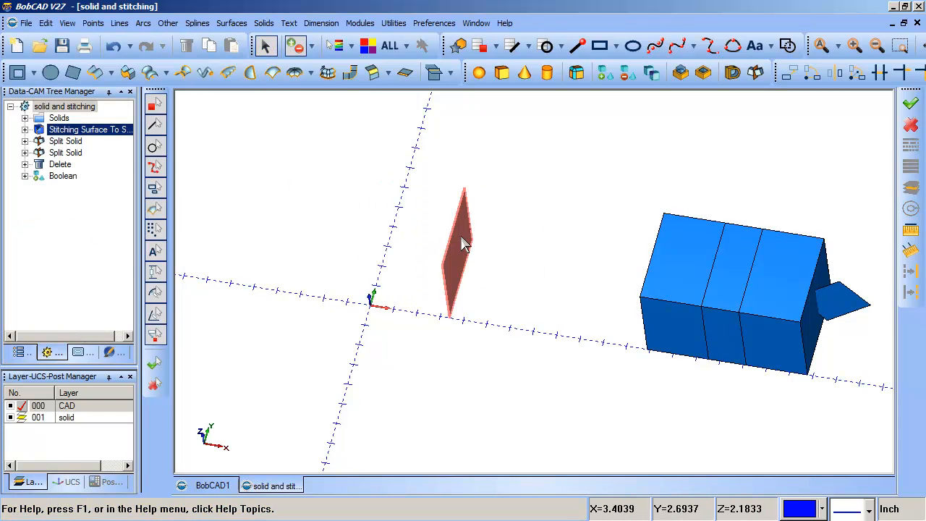
key("Delete")
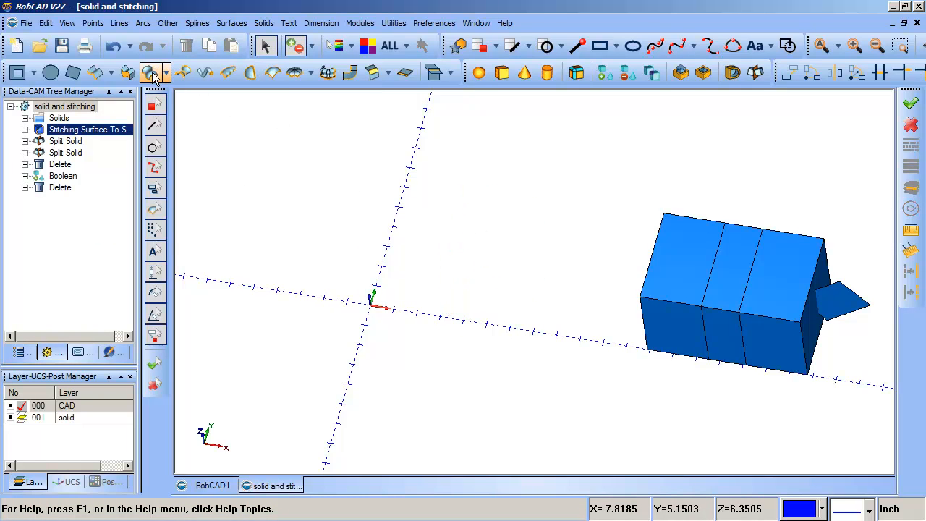
Undo the surface deletion, the blanking and the Boolean Add so the box at the origin is two halves again.
left_click(113, 47)
left_click(113, 48)
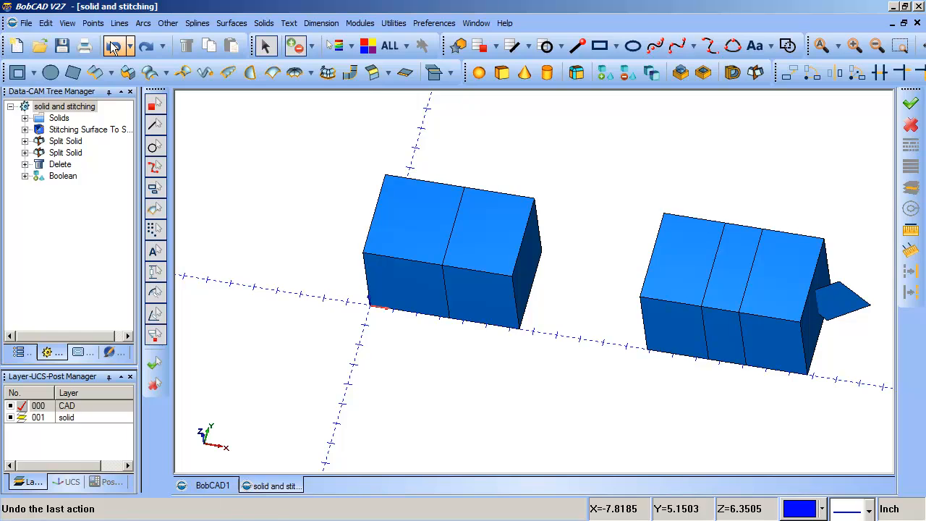
left_click(114, 47)
left_click(265, 46)
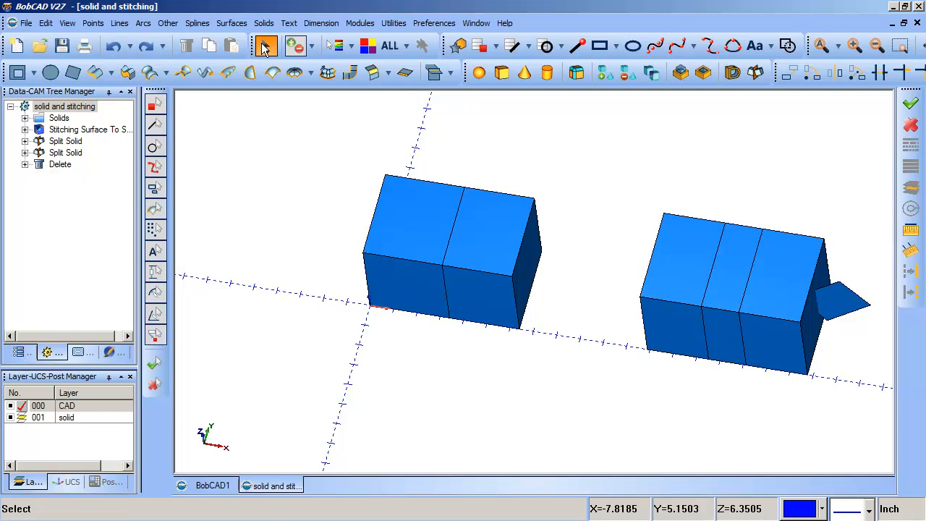
left_click(268, 44)
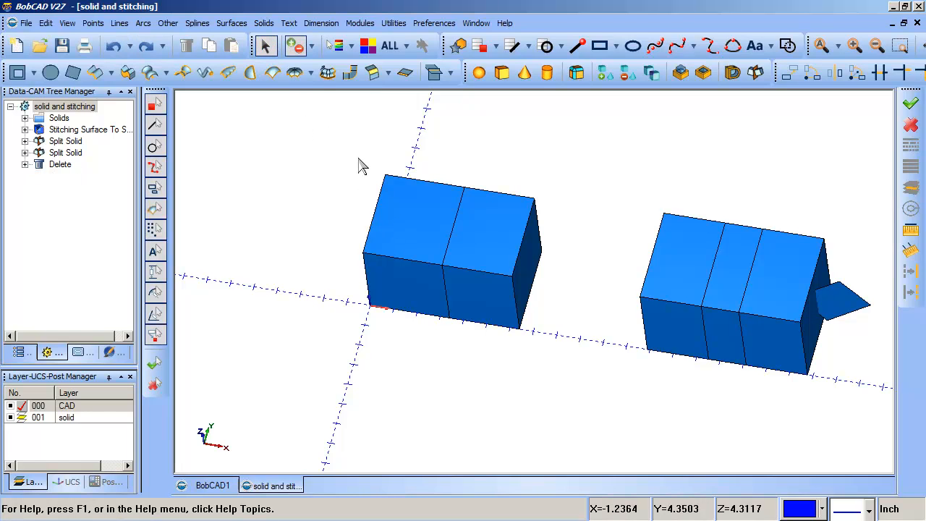
Blank both halves of the box at the origin and delete the splitting surface between them.
left_click(68, 23)
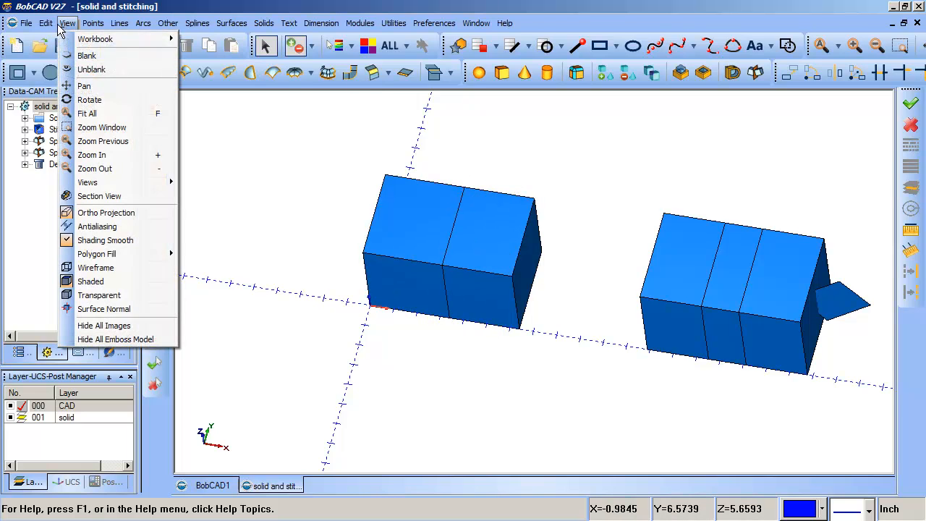
left_click(439, 237)
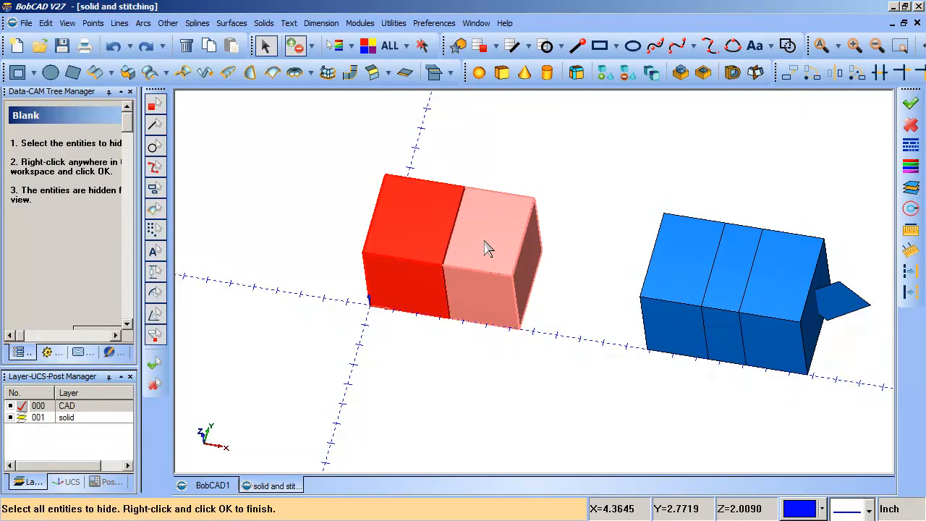
left_click(487, 240)
key("space")
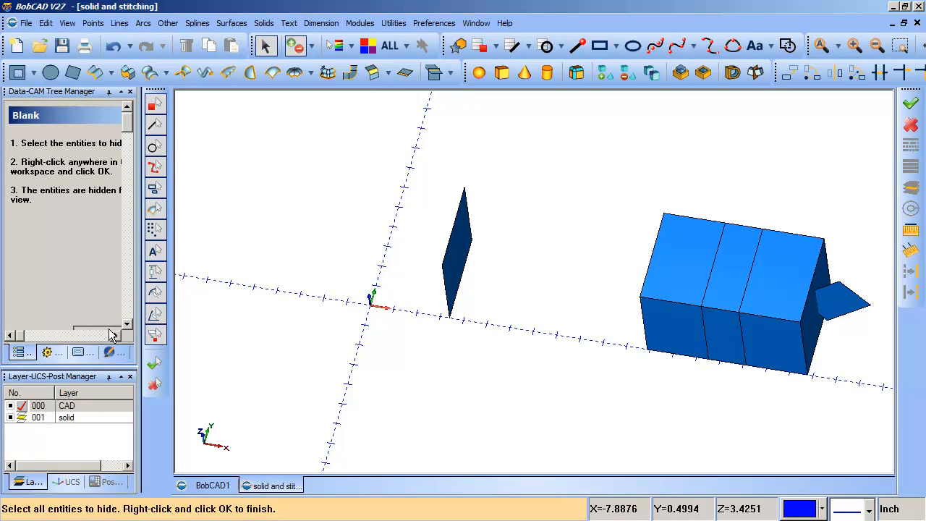
left_click(265, 45)
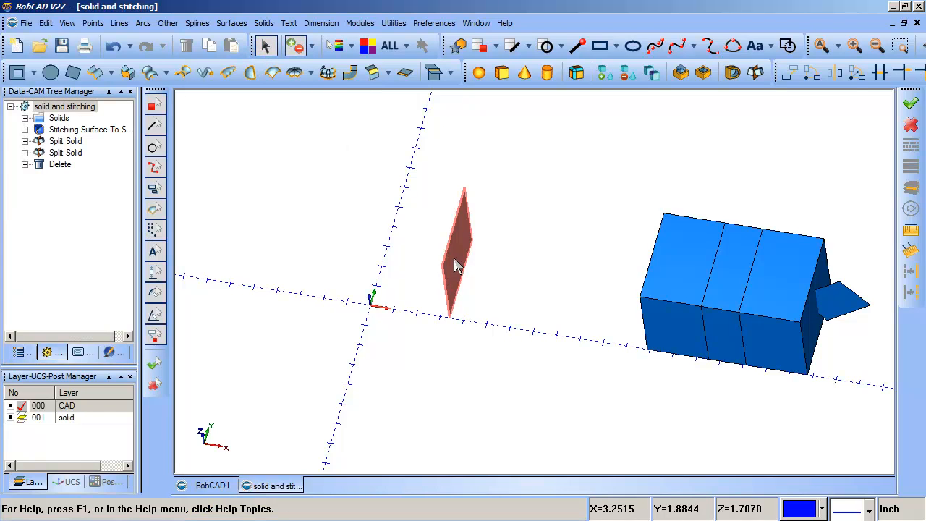
left_click(454, 258)
key("Delete")
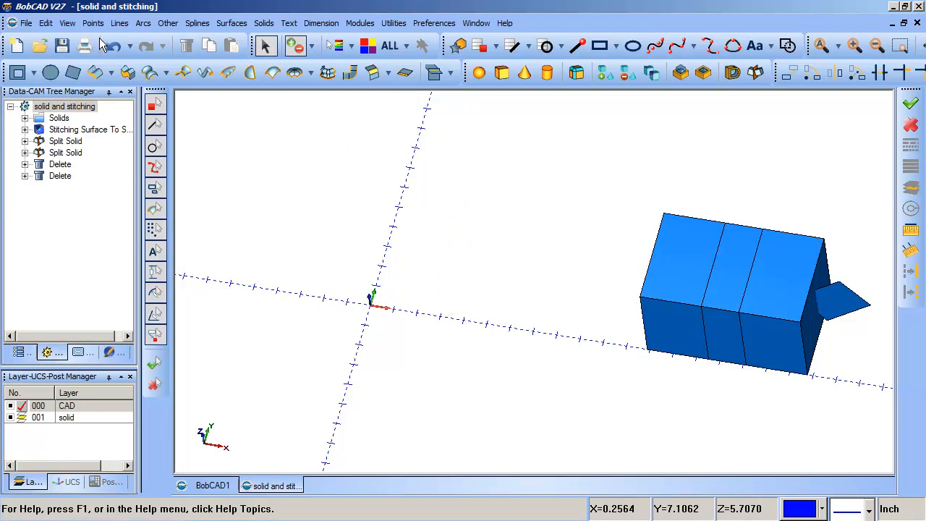
Unblank both hidden halves of the box at the origin.
left_click(67, 23)
left_click(84, 69)
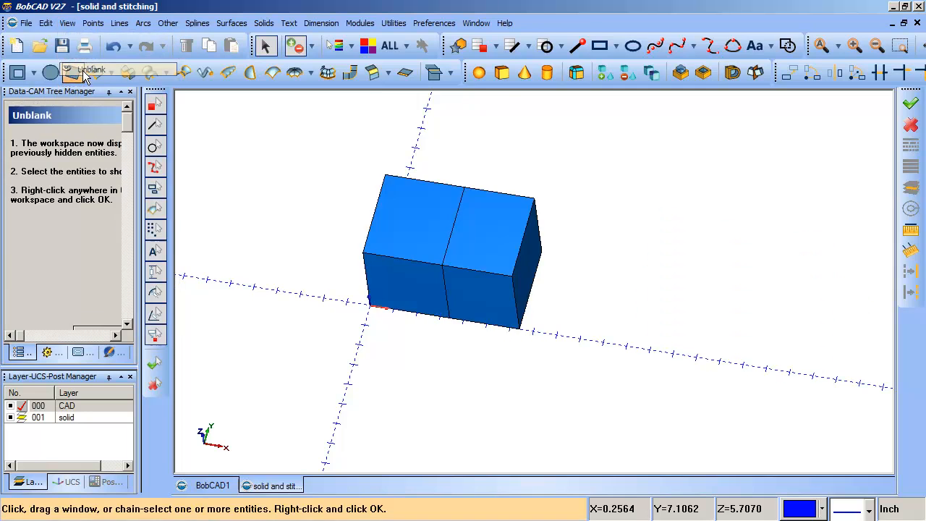
left_click(489, 246)
left_click(432, 234)
right_click(277, 270)
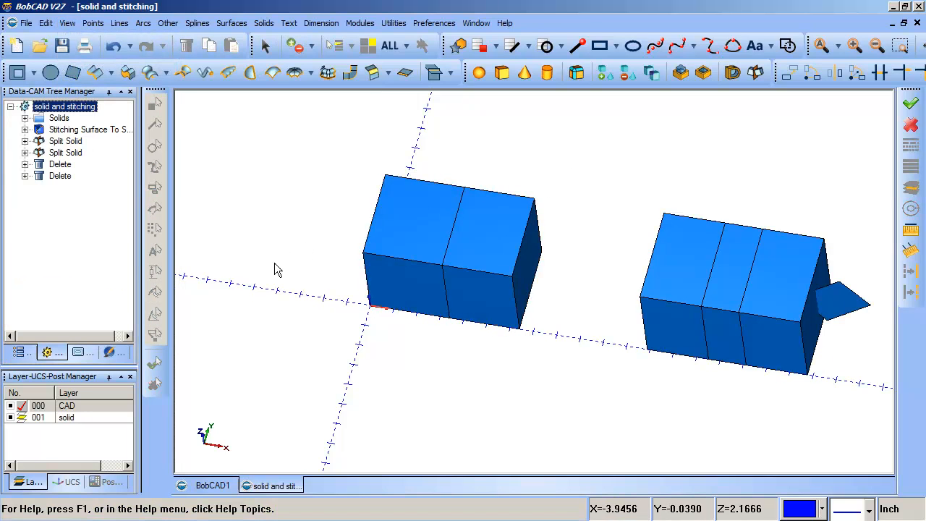
Join the two halves of the box at the origin into one solid with Boolean Add.
mouse_move(543, 300)
middle_mouse_down()
mouse_move(556, 268)
mouse_move(546, 291)
middle_mouse_up()
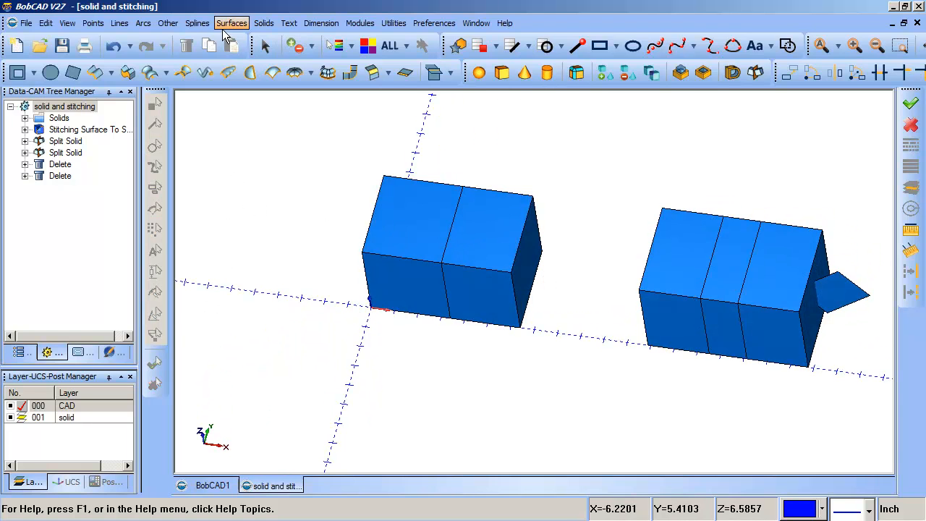
left_click(604, 75)
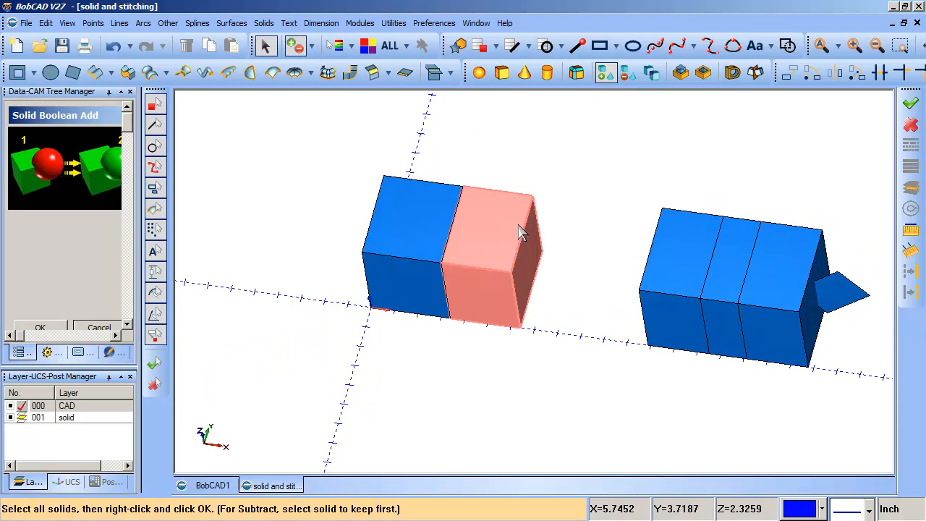
left_click(521, 231)
left_click(413, 234)
right_click(686, 198)
middle_click_drag(686, 198, 524, 269)
left_click(407, 299)
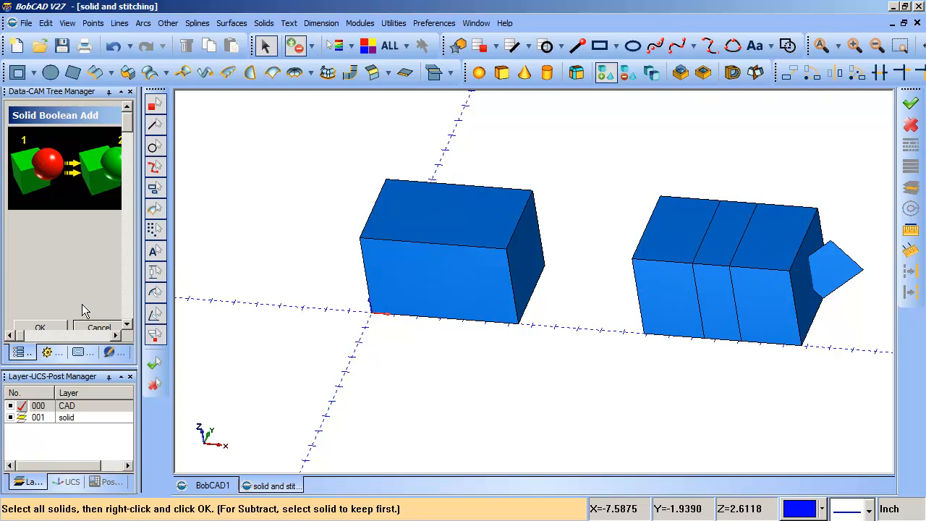
left_click(100, 327)
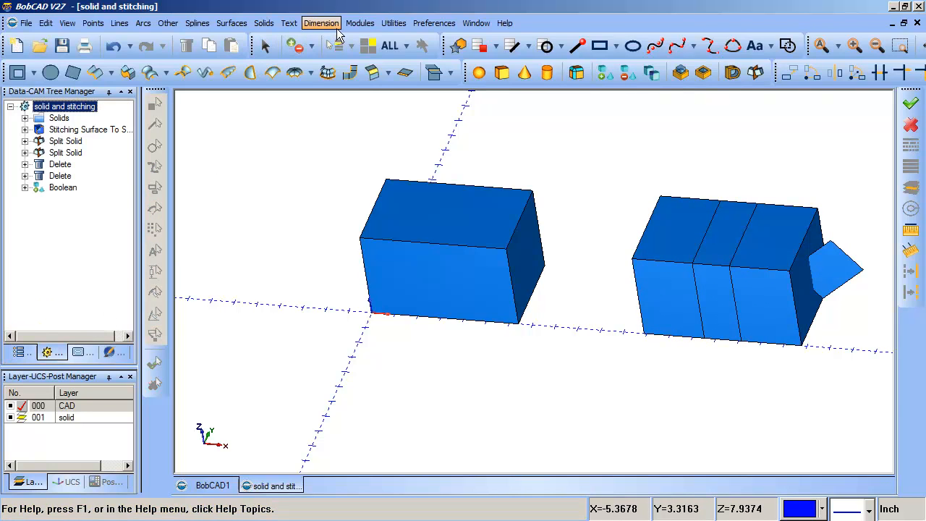
Stitch all sections of the second, three-part box into a solid, leaving out the loose surface beside it.
left_click(395, 24)
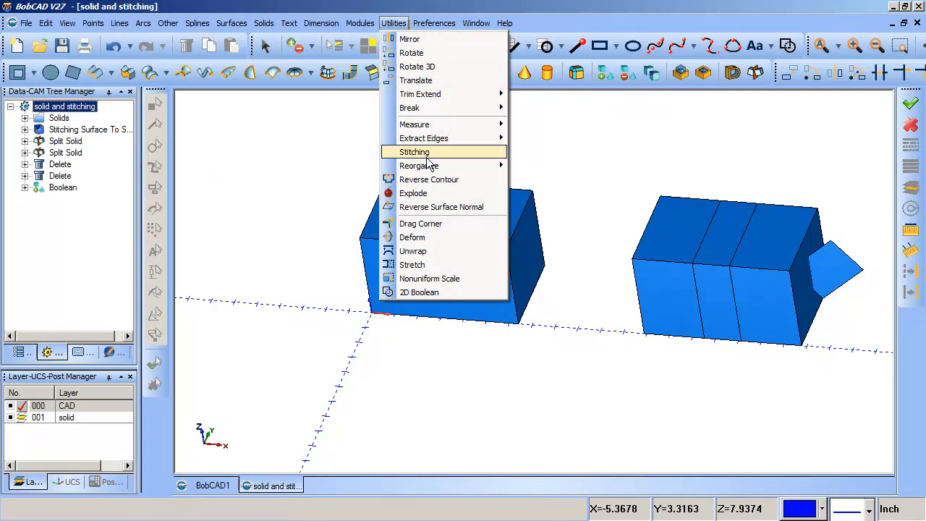
mouse_move(416, 152)
left_click(329, 156)
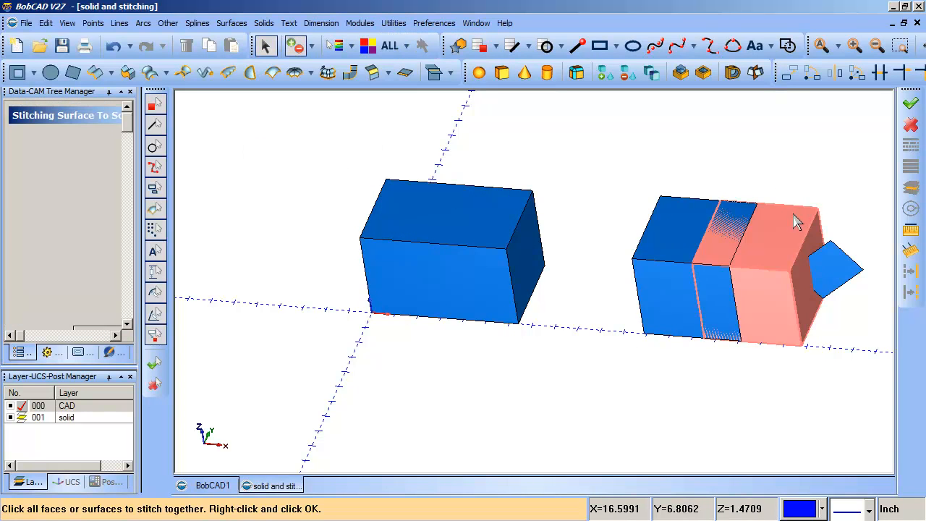
left_click(726, 219)
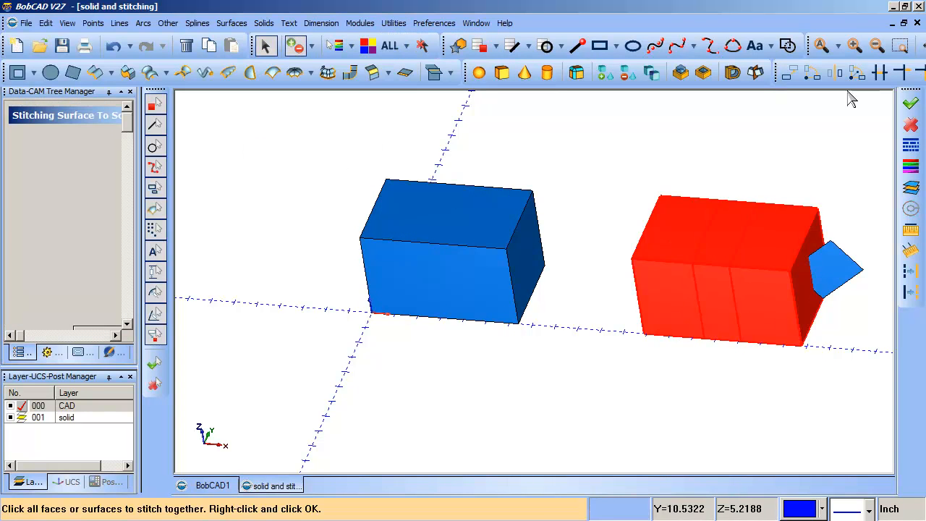
left_click(910, 103)
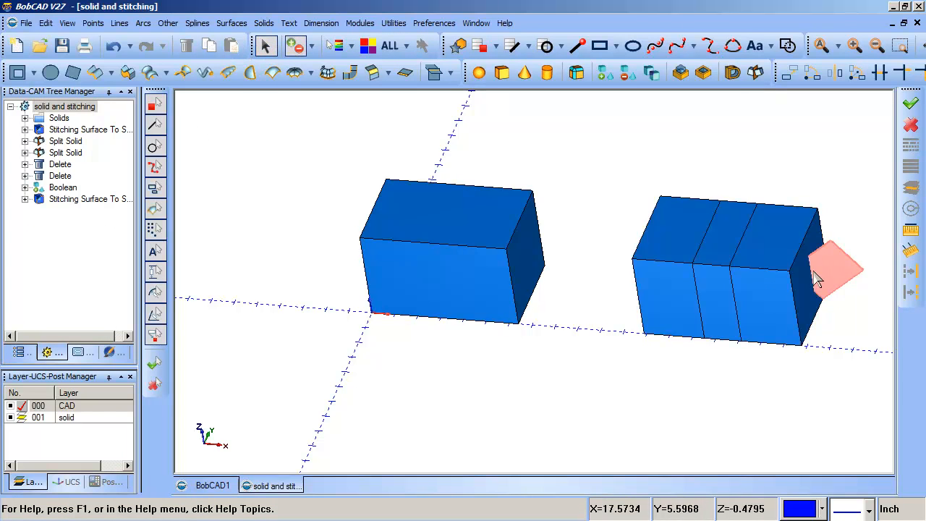
Unstitch the second, three-part box from a solid into surfaces.
middle_click_drag(785, 285, 749, 285)
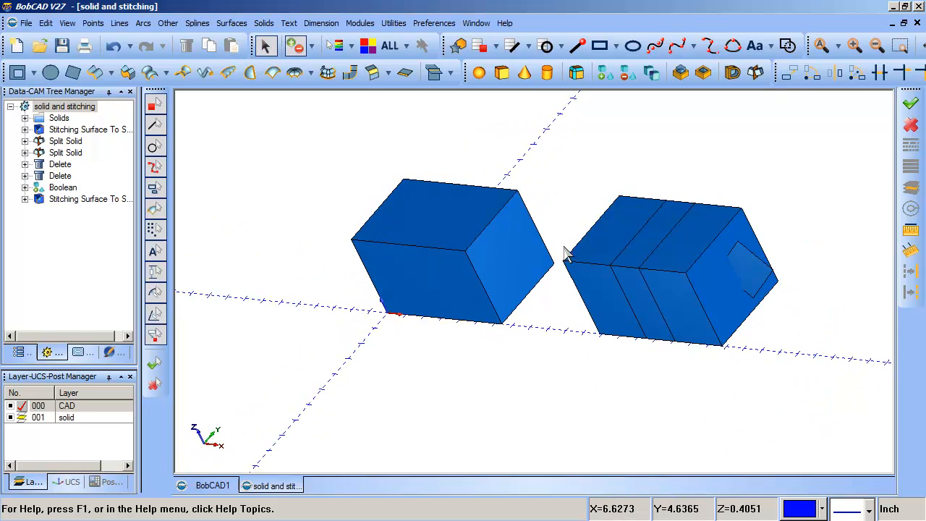
middle_click_drag(565, 252, 597, 252)
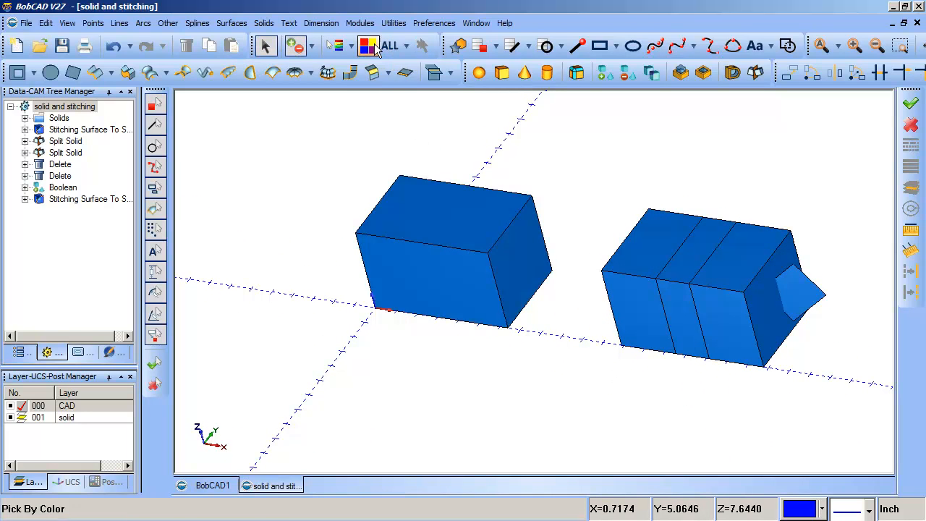
left_click(394, 23)
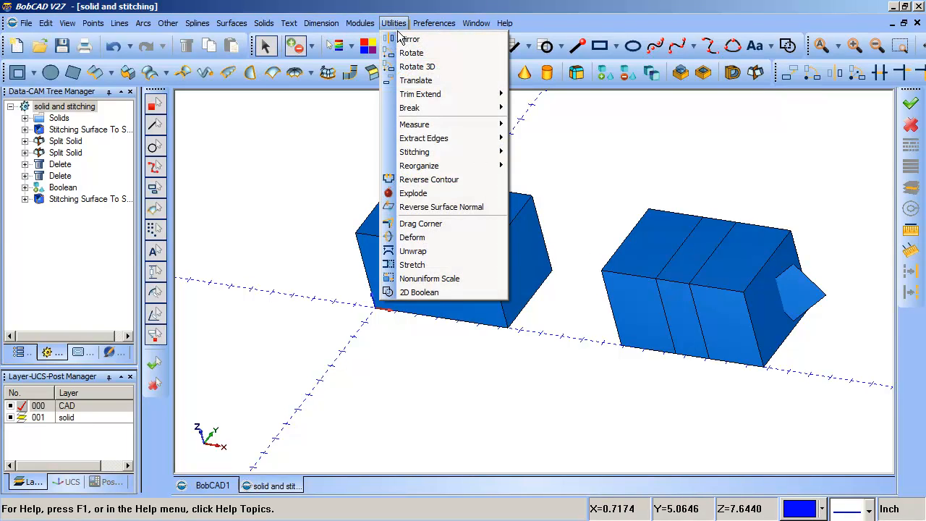
mouse_move(424, 110)
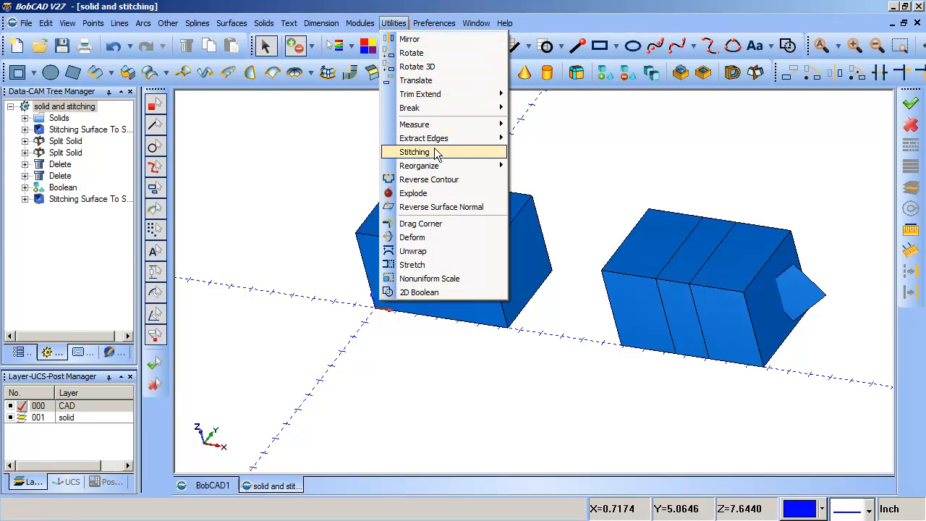
mouse_move(436, 154)
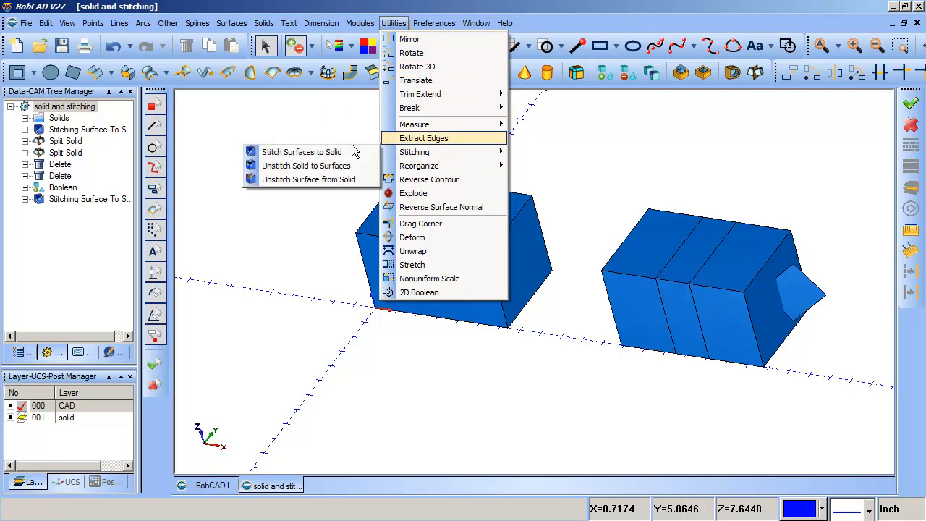
left_click(310, 168)
left_click(637, 254)
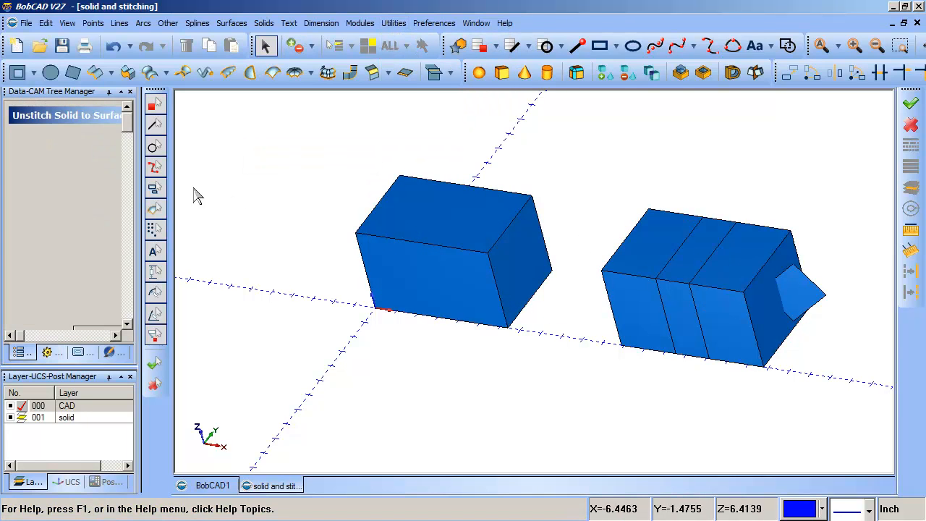
Close the unstitch operation and delete the top surfaces of the second, three-part box to open up its interior.
left_click(110, 329)
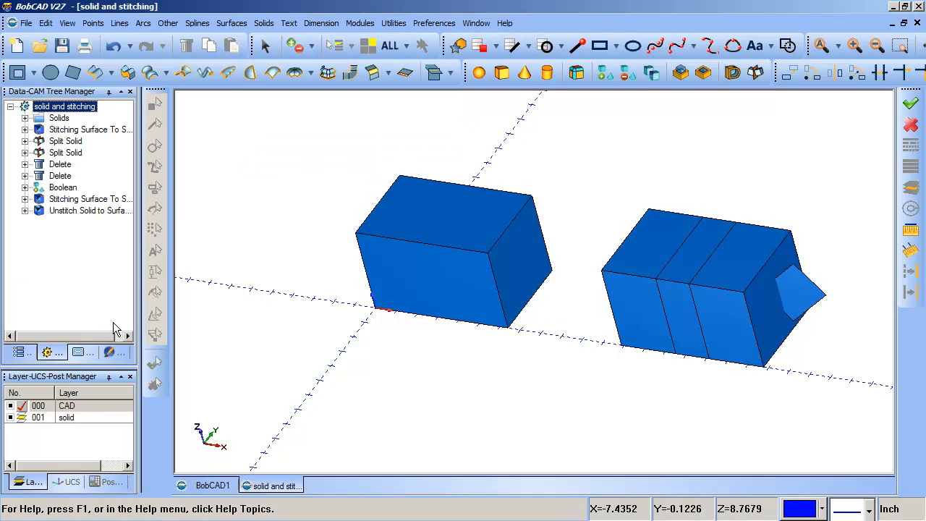
left_click(268, 53)
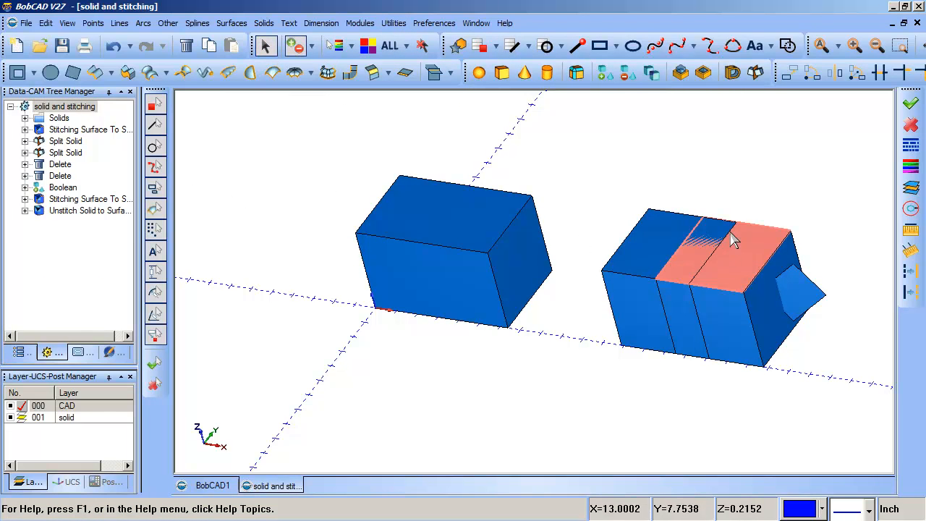
left_click(734, 234)
key("Delete")
key("Delete")
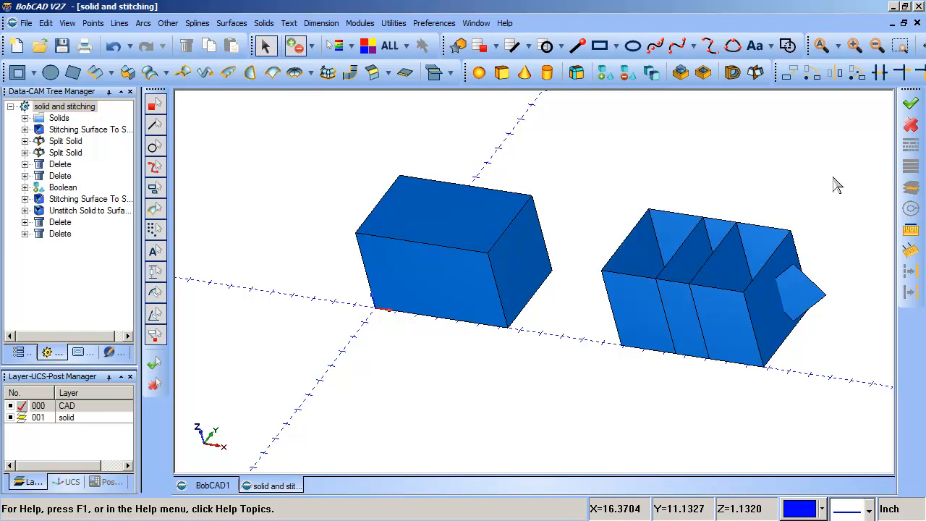
Examine the opened second box from several angles, including its internal dividing walls and the loose surface beside it.
middle_click_drag(624, 218, 814, 422)
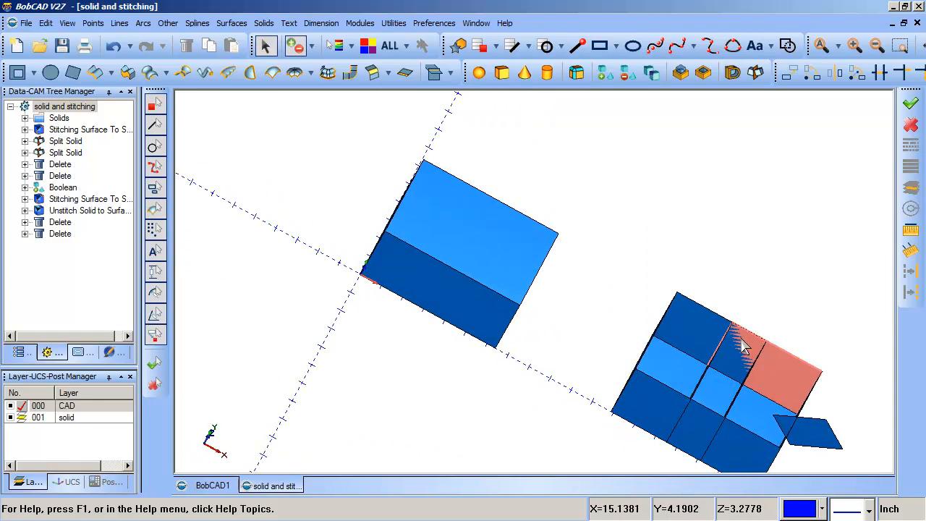
middle_click_drag(747, 351, 749, 307)
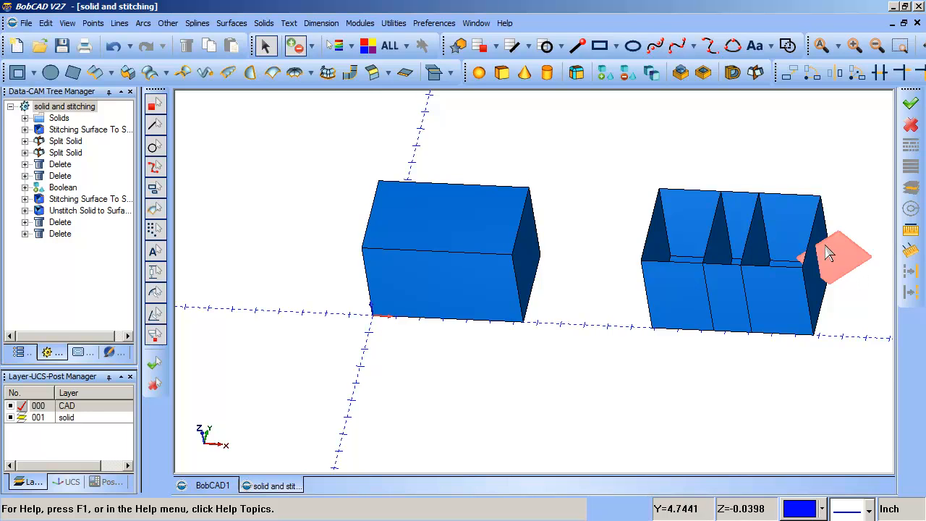
middle_click_drag(771, 263, 614, 273)
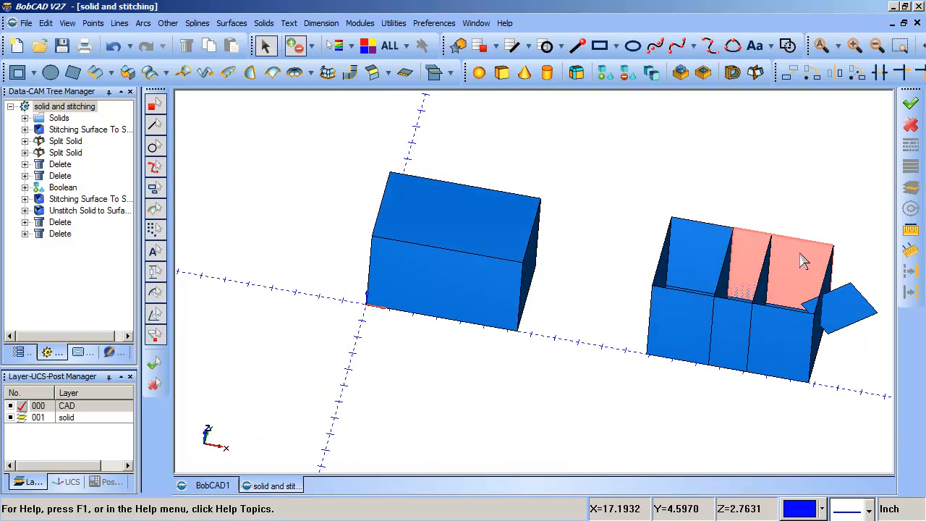